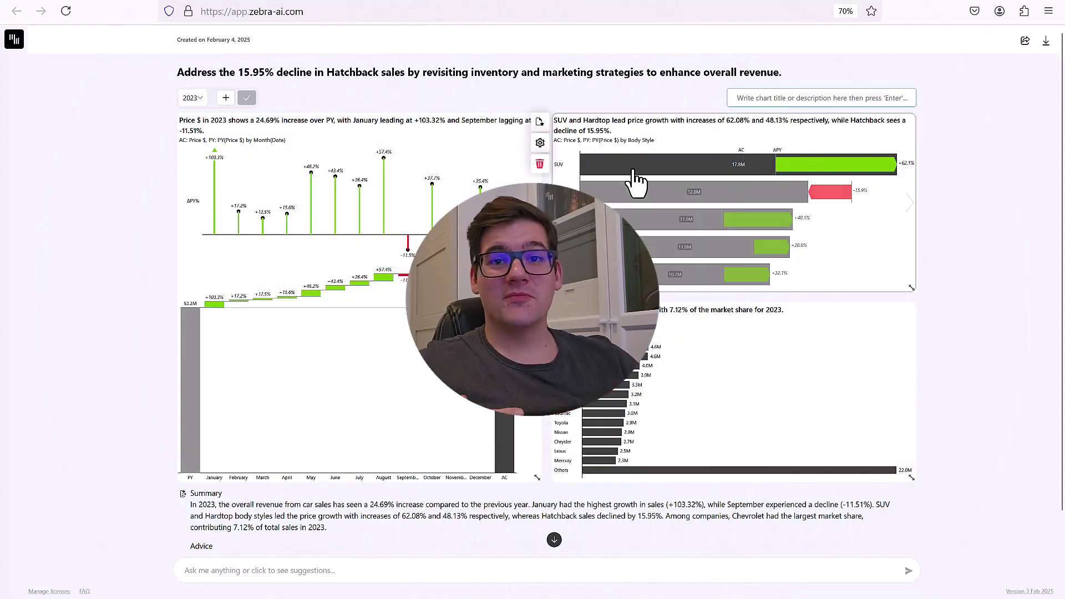
click(628, 167)
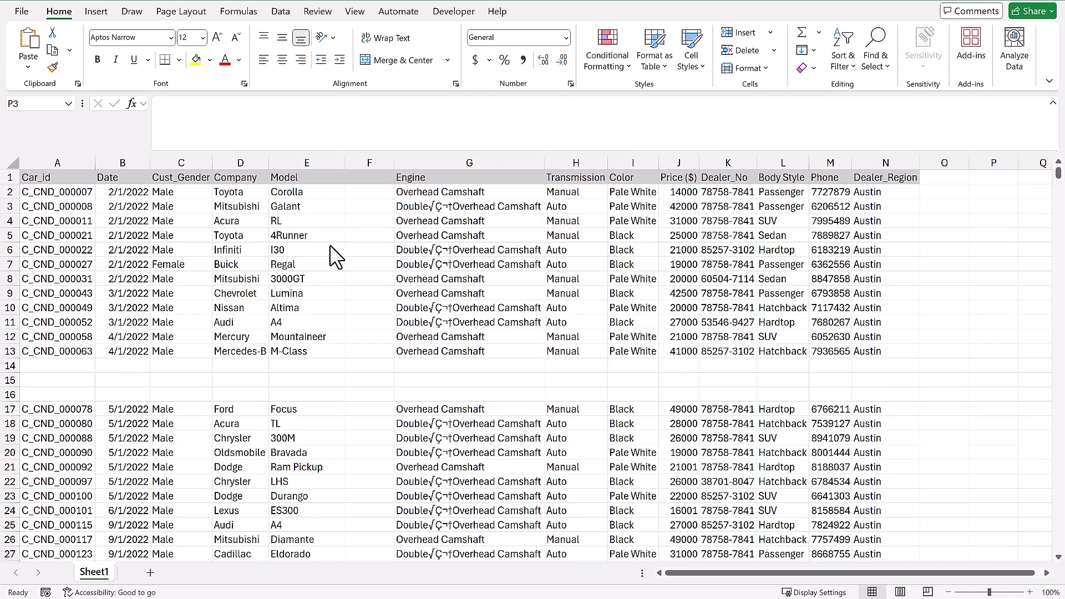
Delete the empty column F and the empty rows 14 to 16 from the car sales worksheet
click(372, 155)
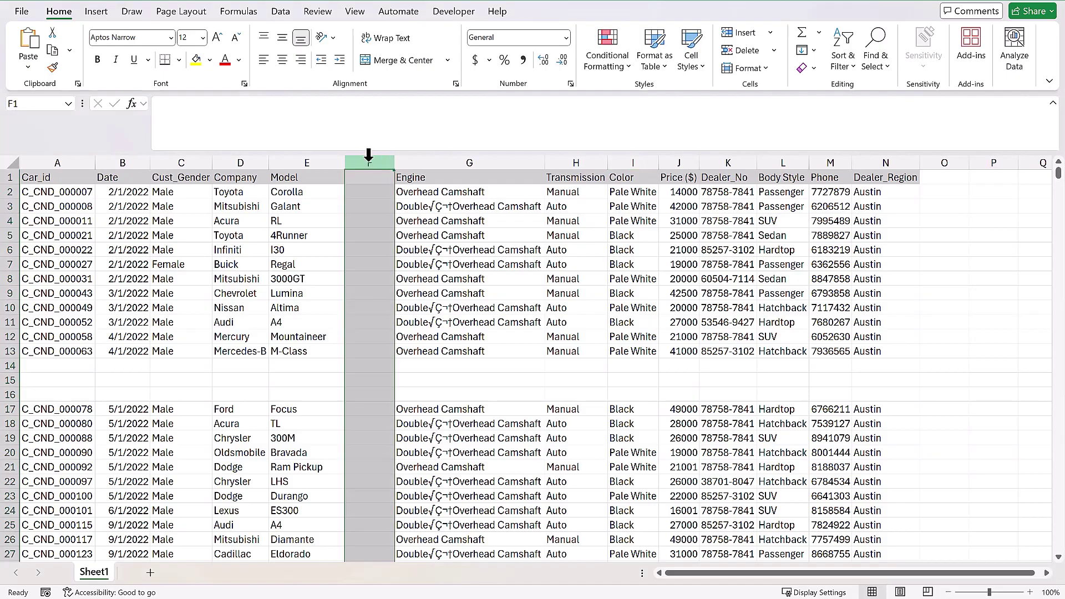
right_click(370, 162)
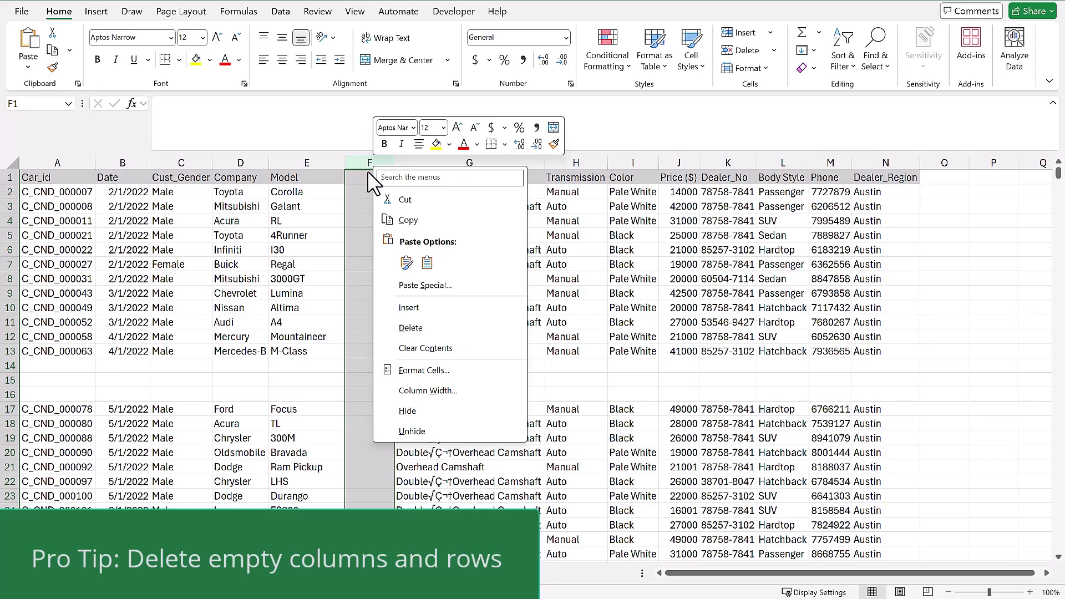
click(434, 329)
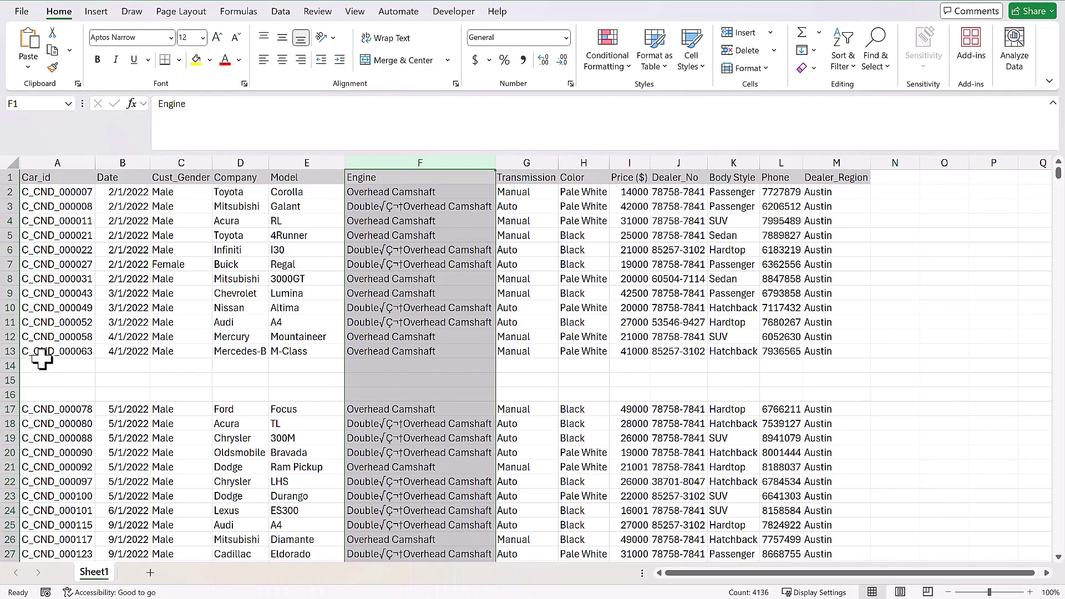
drag(10, 366, 12, 395)
right_click(14, 398)
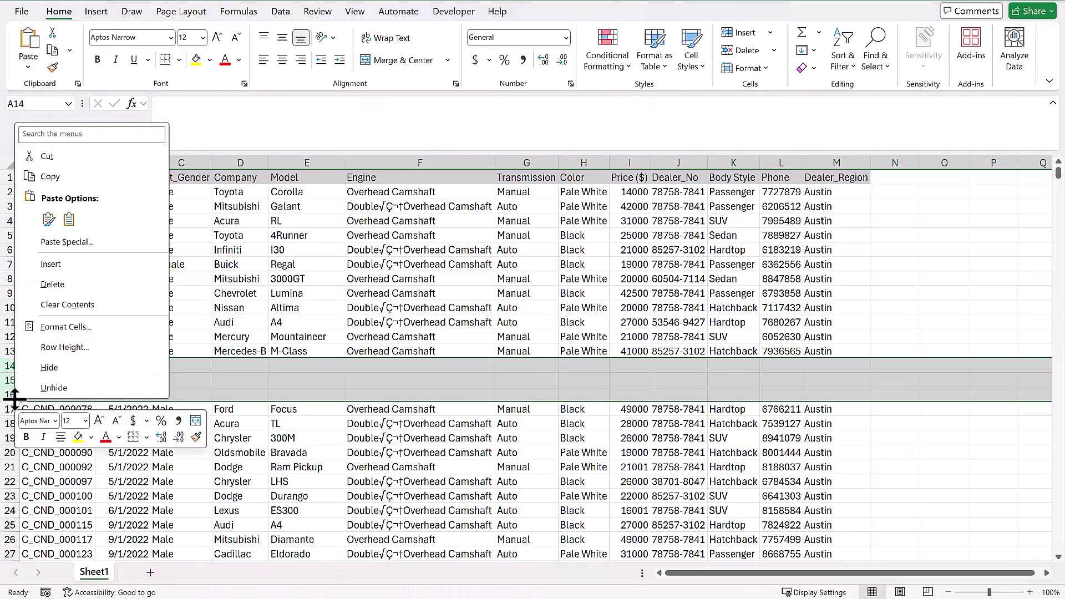
click(59, 285)
click(896, 248)
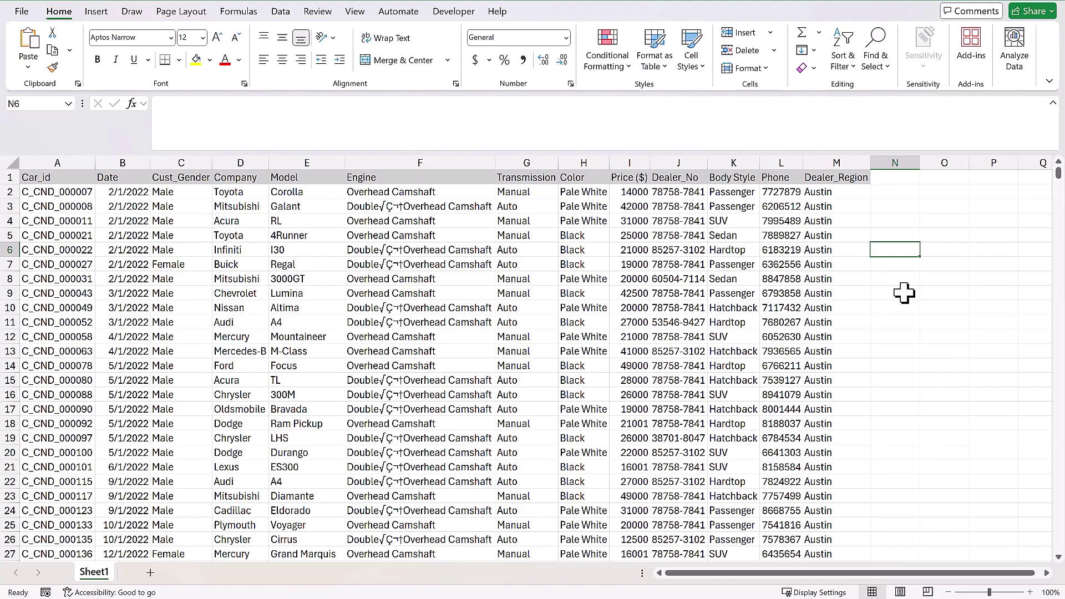
Examine the cleaned car sales table's layout, from a single record's row to the header columns and the full data range
click(40, 192)
drag(40, 192, 792, 196)
click(887, 221)
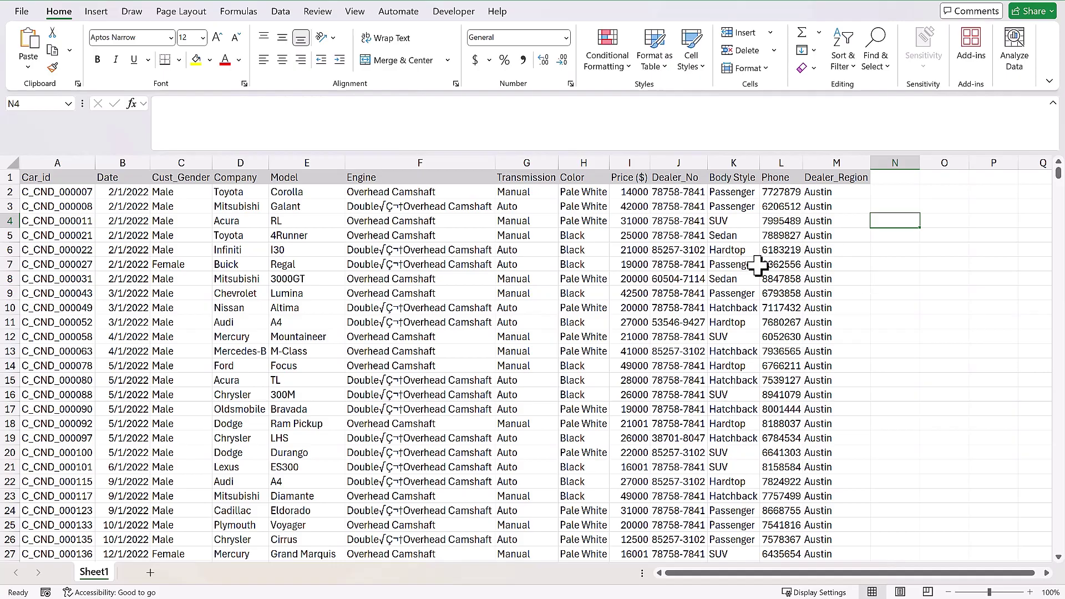
drag(61, 160, 852, 182)
click(890, 203)
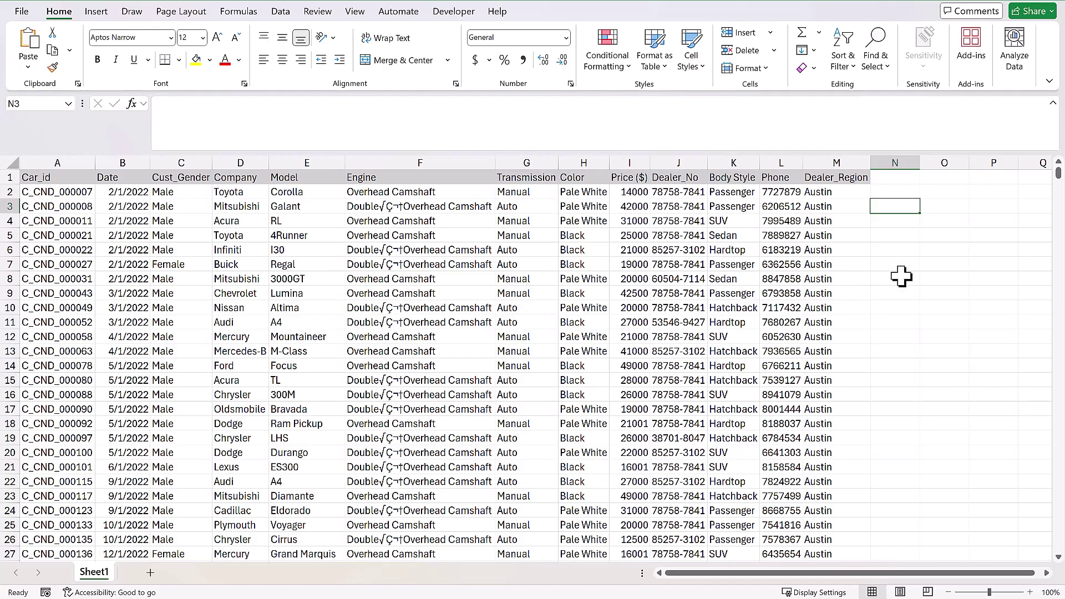
key(ctrl+a)
key(ctrl+c)
click(946, 238)
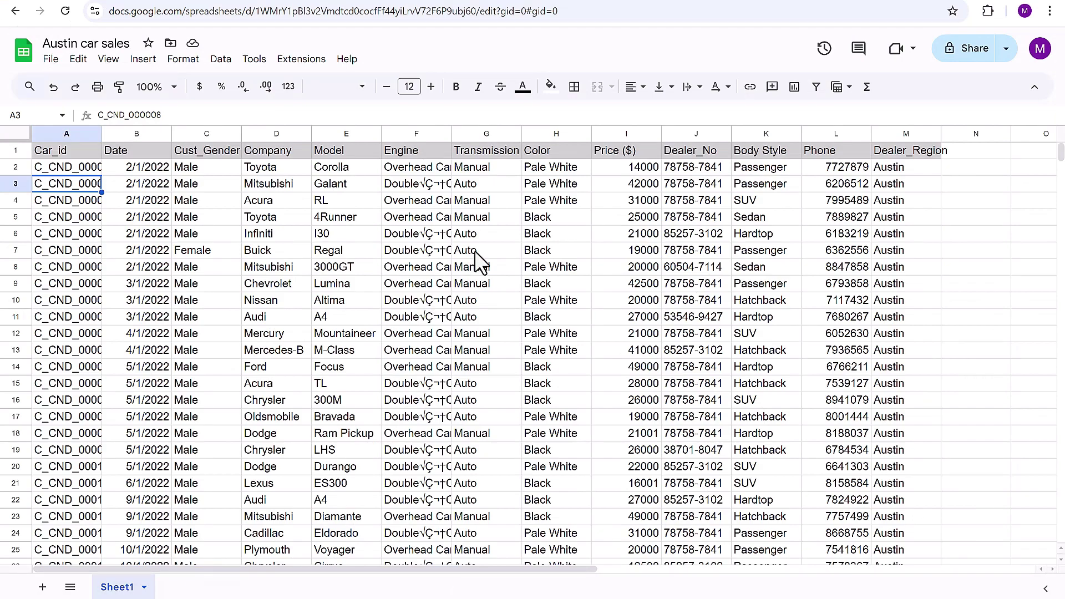
In Google Sheets, export the Austin car sales spreadsheet as a Microsoft Excel (.xlsx) file
click(51, 59)
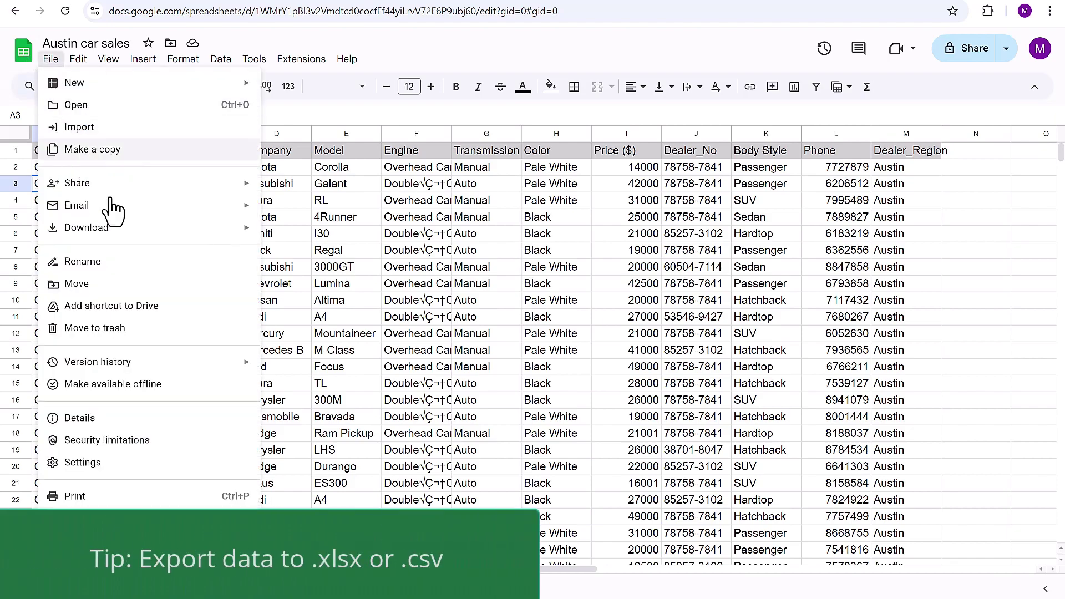
mouse_move(186, 229)
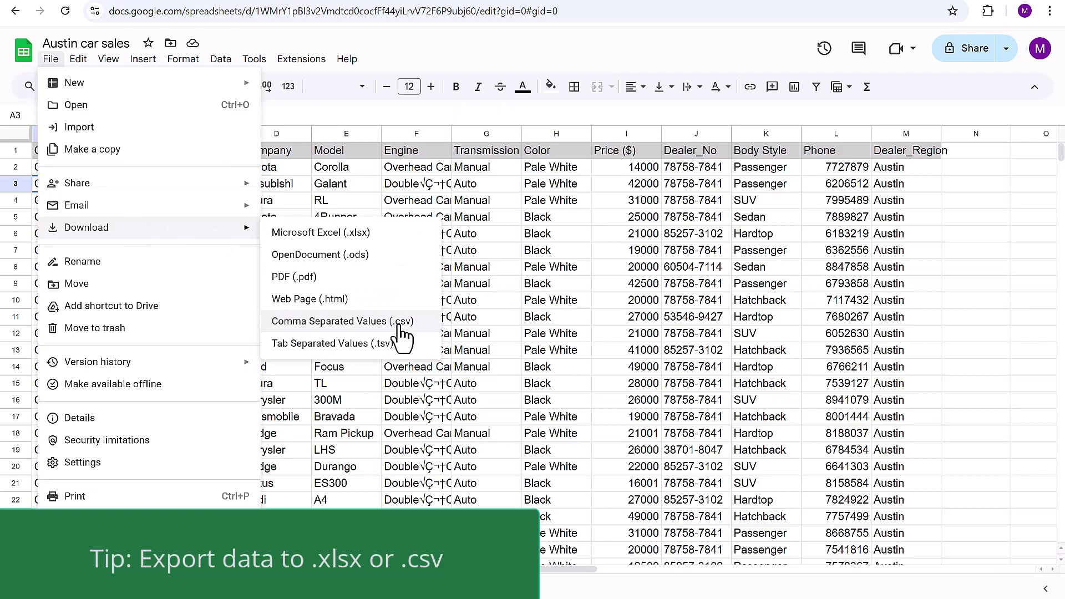
click(386, 236)
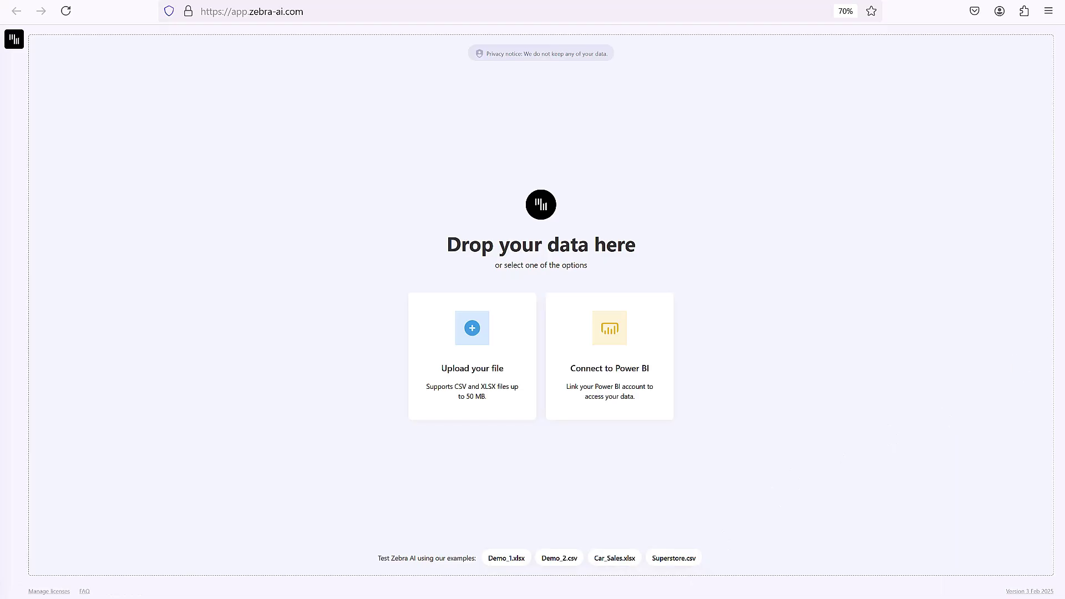
Upload the file Austin auto - Car sales_V12.xlsx to Zebra AI
drag(984, 208, 721, 152)
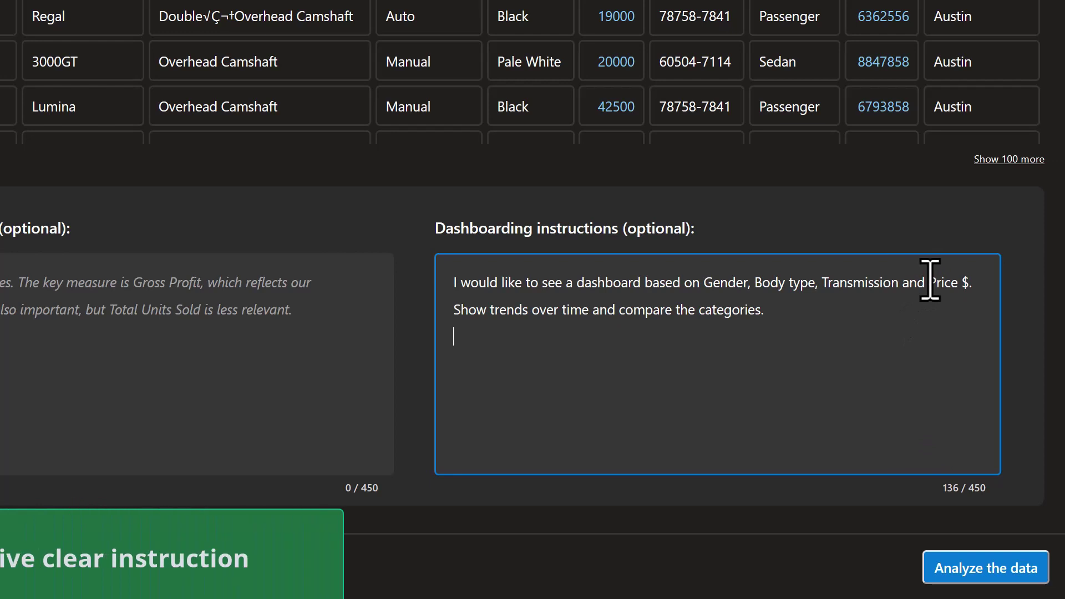
drag(929, 283, 970, 284)
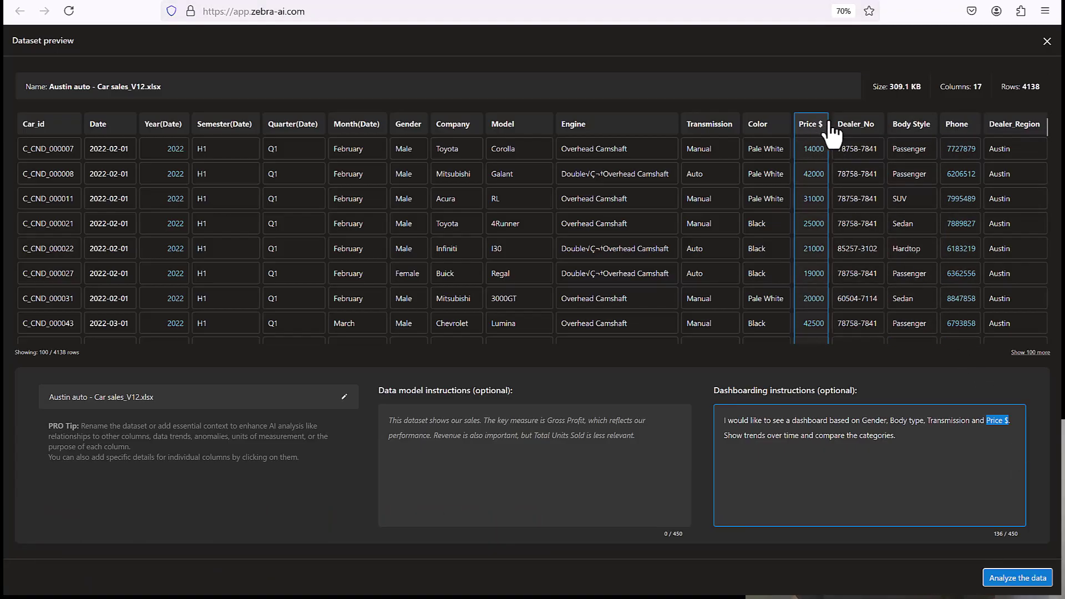
double_click(991, 420)
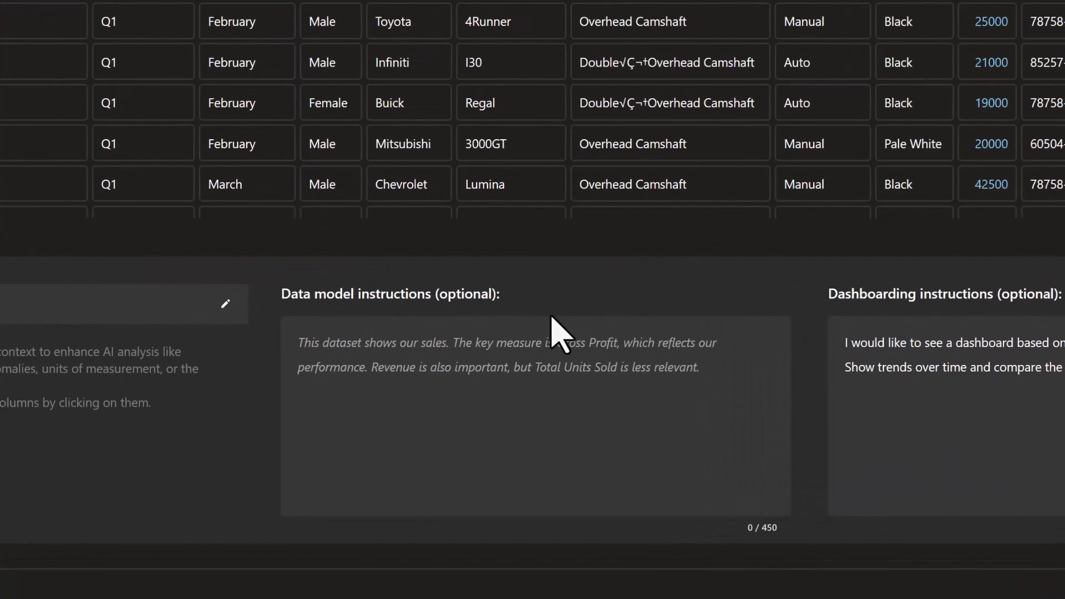
Add data model instructions describing Austin dealership car sales, focused on Price $ revenue and Male customers' preferences, and run the data analysis
click(514, 424)
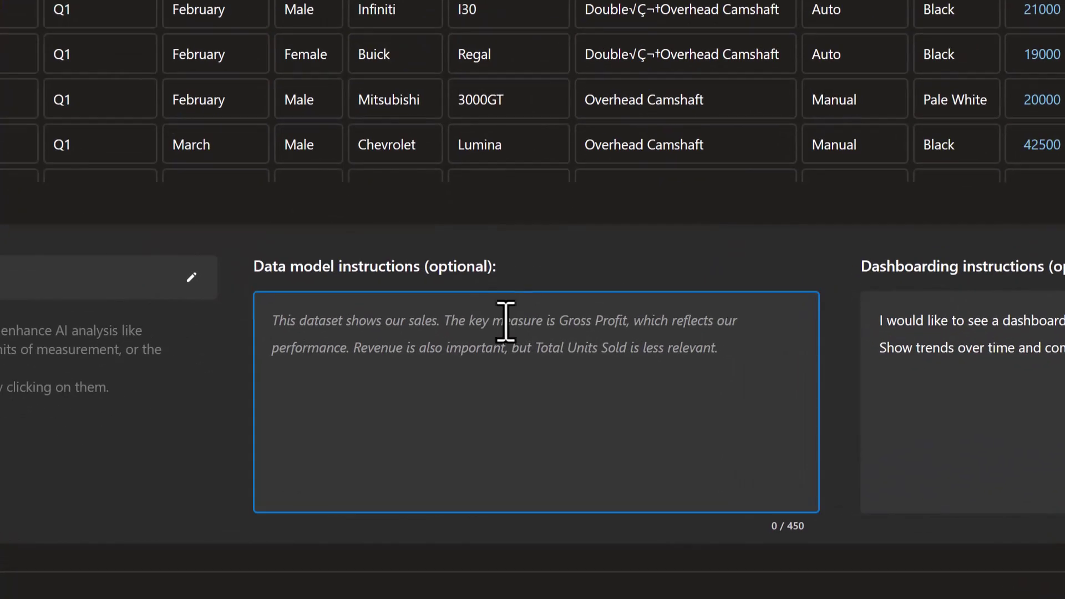
key(ctrl+v)
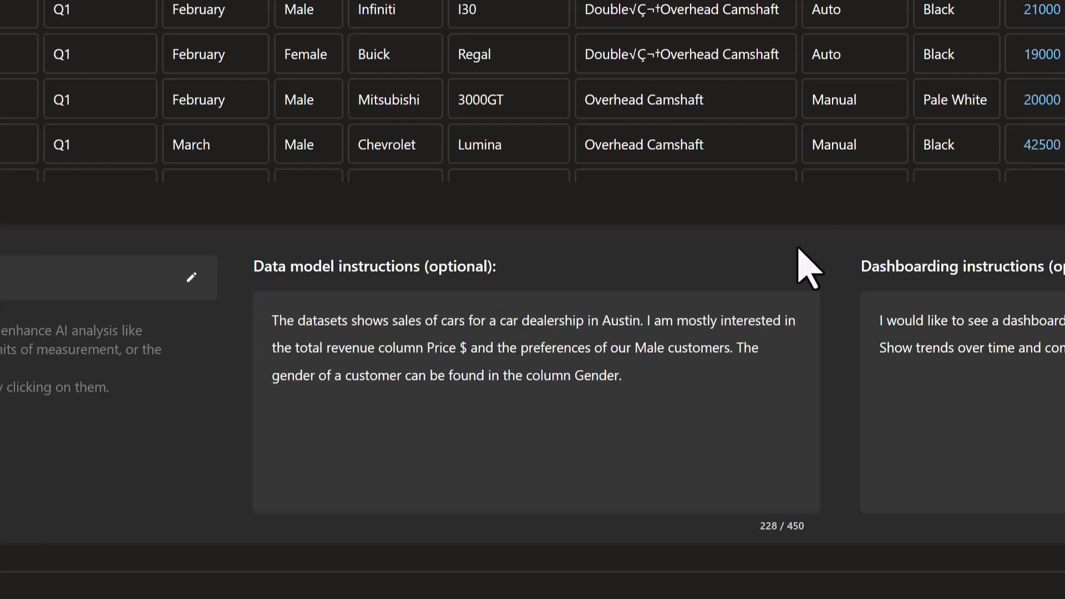
click(427, 392)
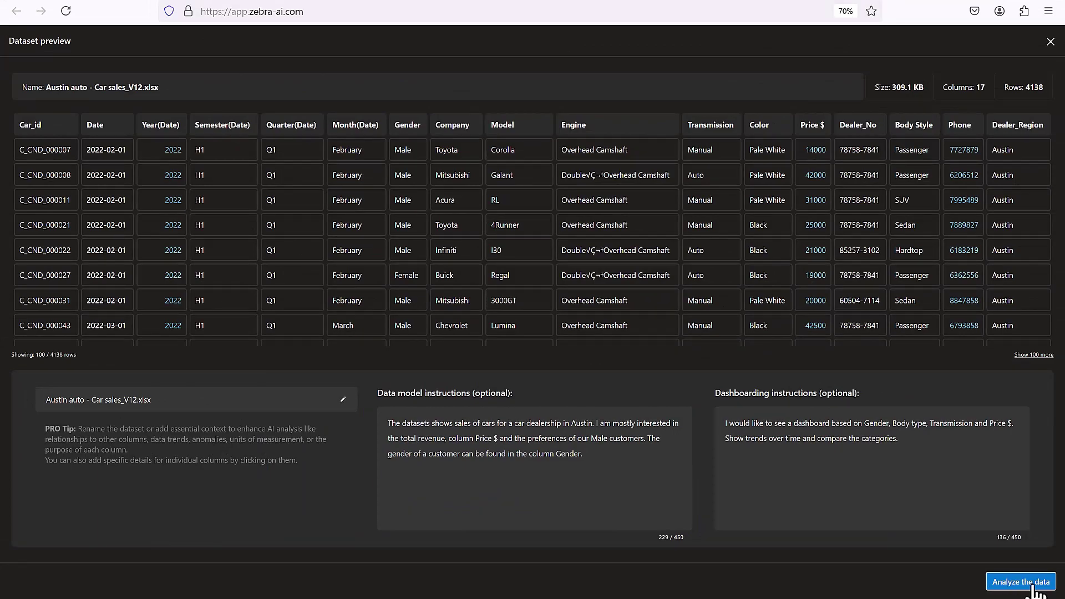
click(1020, 582)
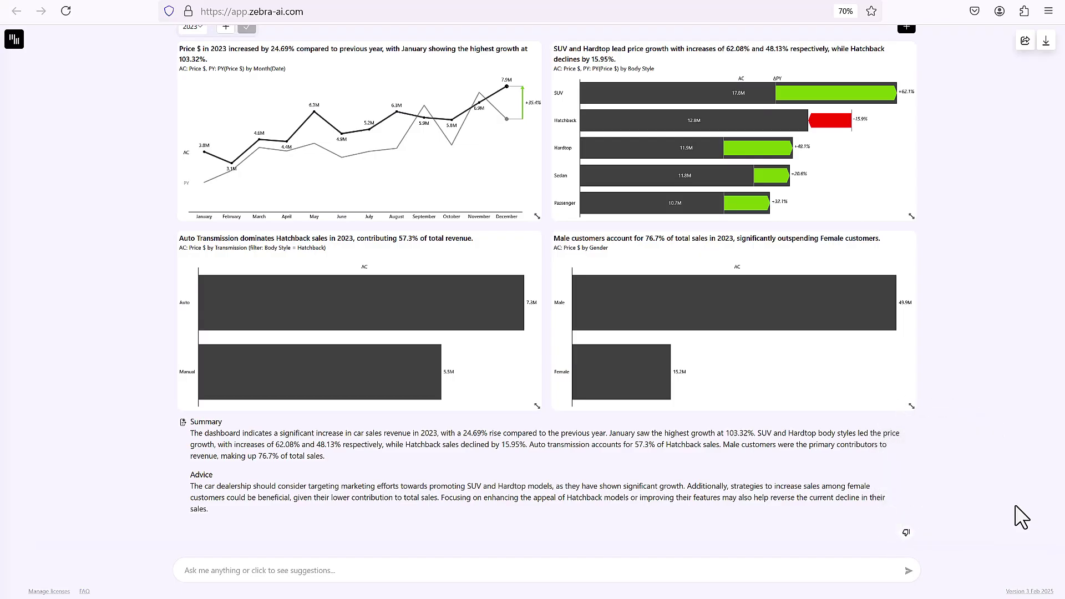
Switch the monthly Price $ line chart to the waterfall chart with percentage variances and break its value axis
scroll(1033, 475, up, 2)
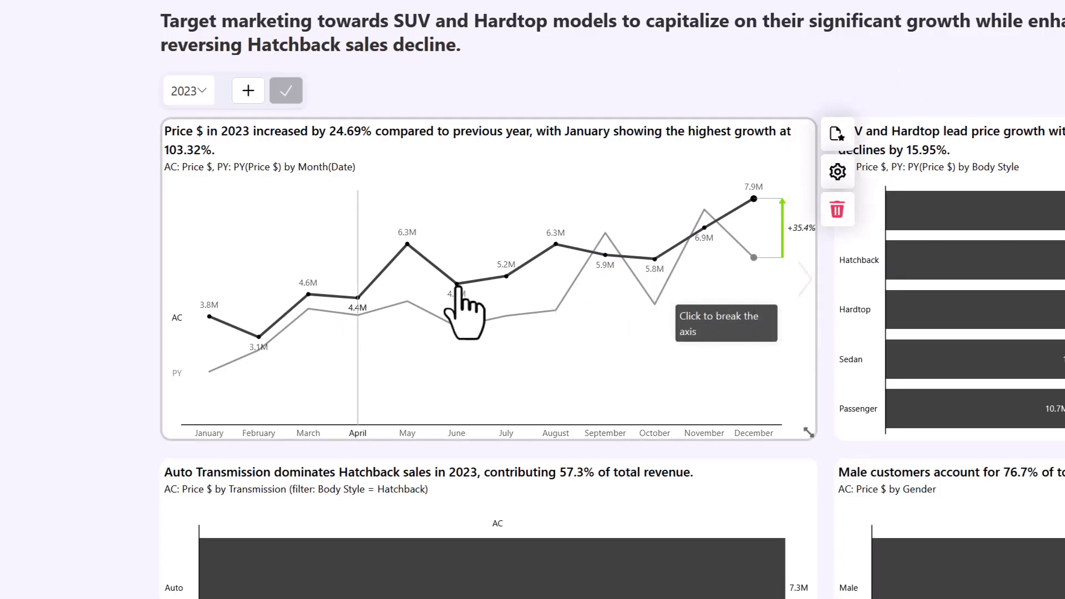
click(807, 284)
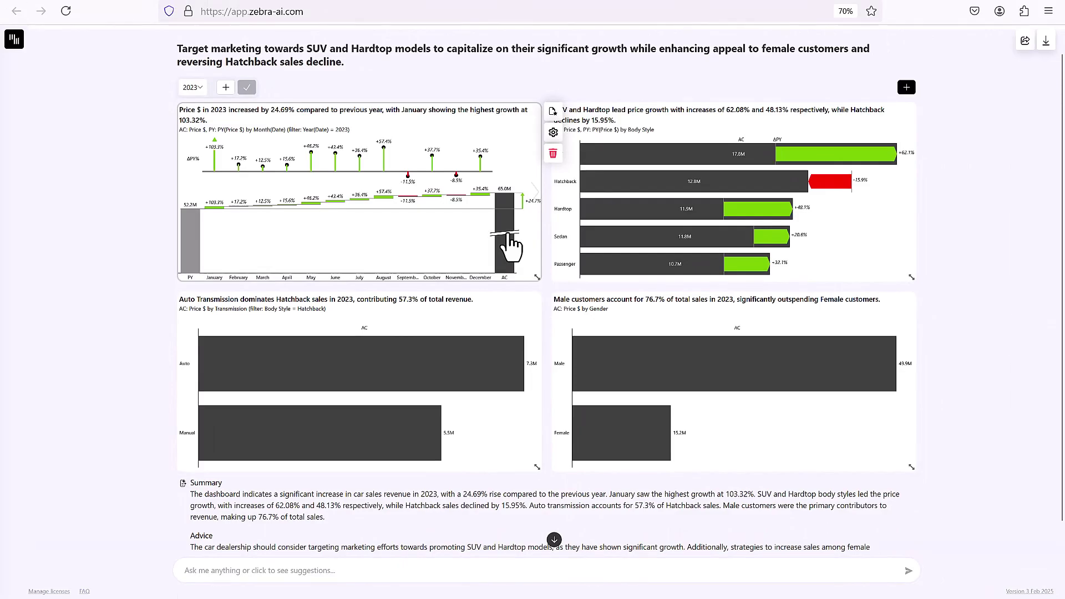
click(509, 234)
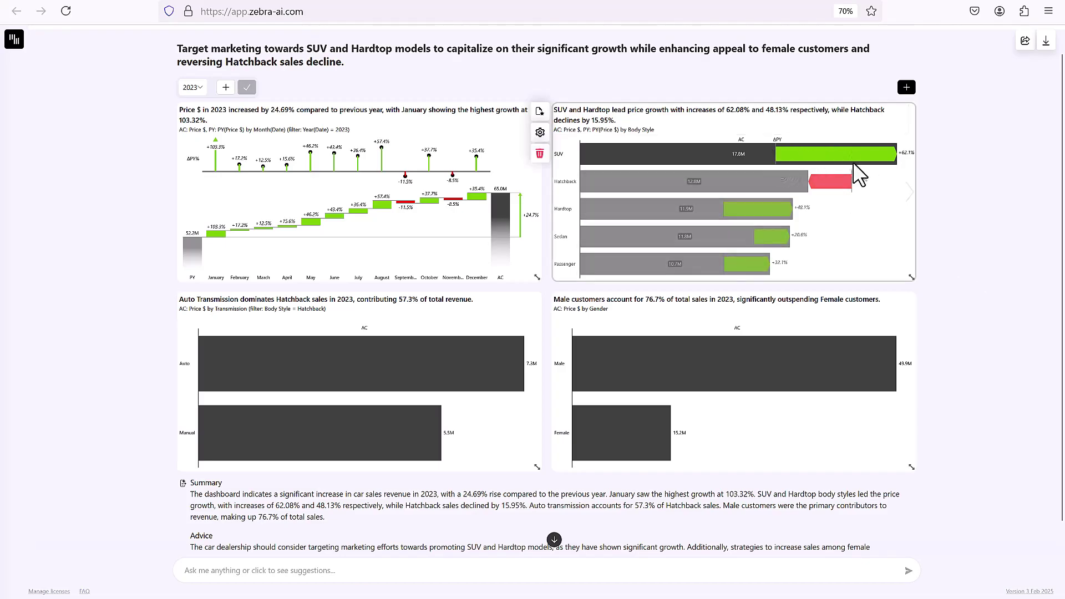
Delete the Price $ by Transmission chart and enlarge the monthly Price $ chart downward to fill the freed space
scroll(972, 277, down, 2)
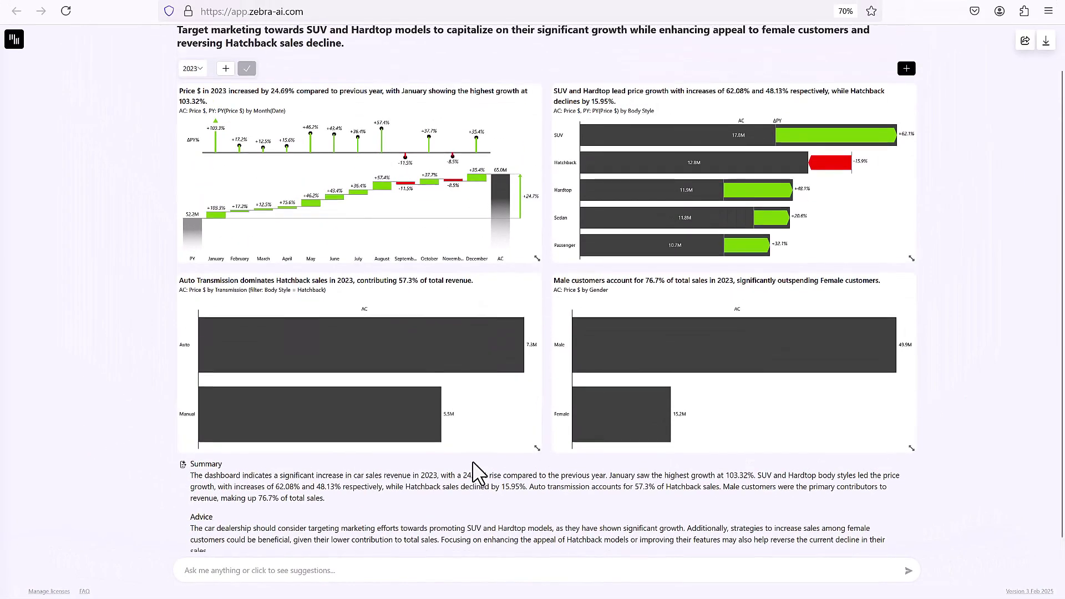
mouse_move(501, 268)
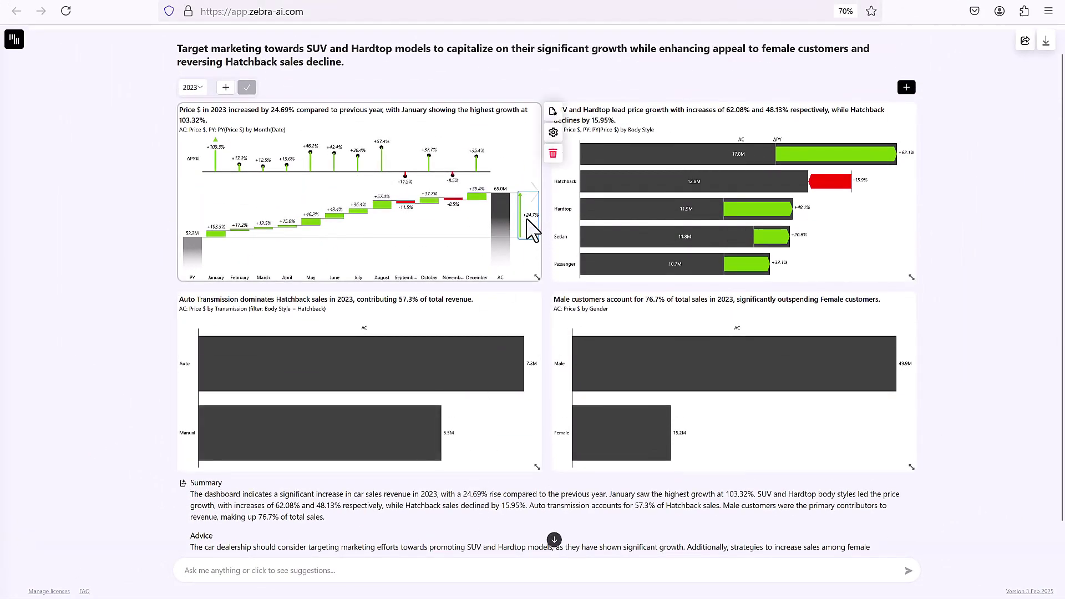
mouse_move(532, 297)
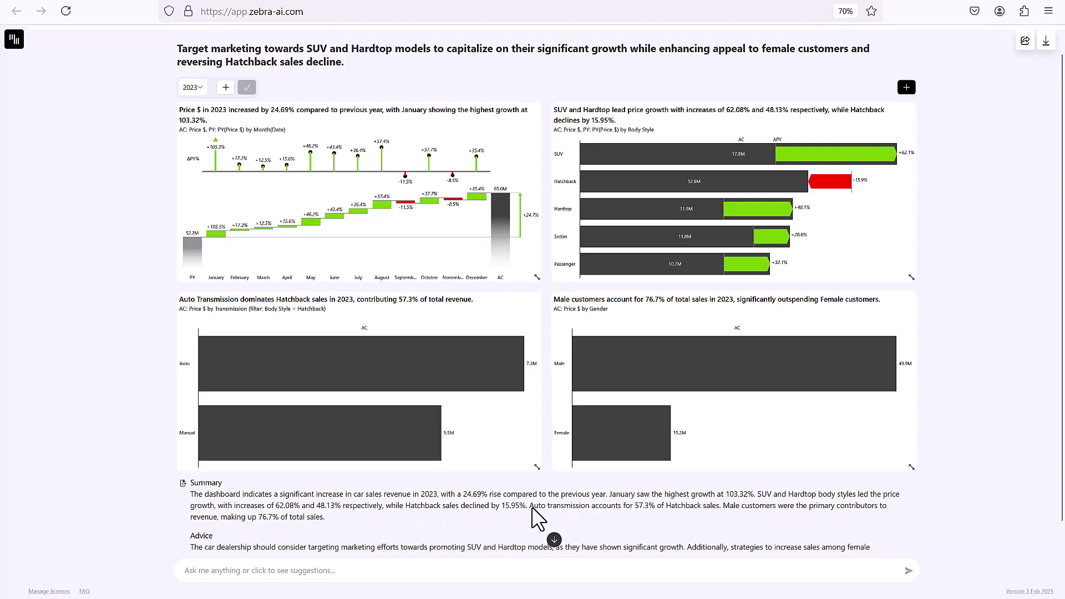
mouse_move(507, 421)
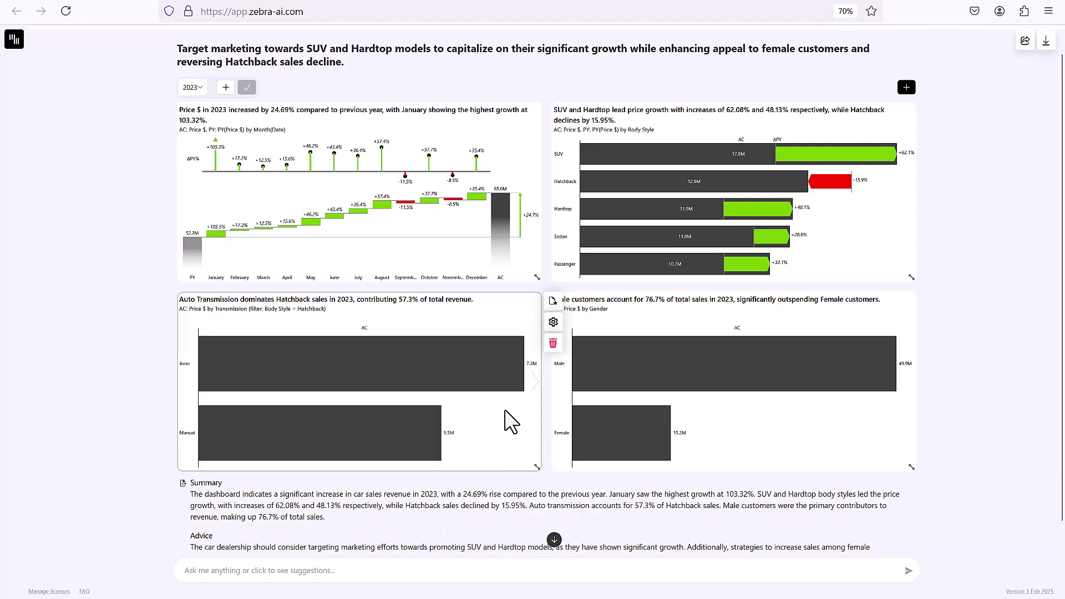
click(553, 343)
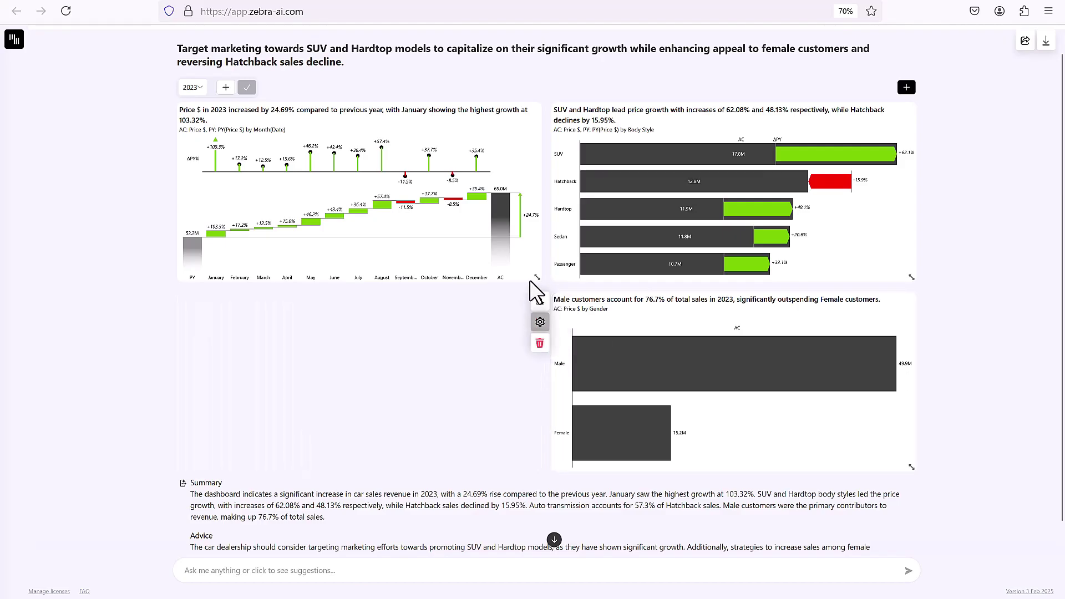
drag(535, 278, 528, 452)
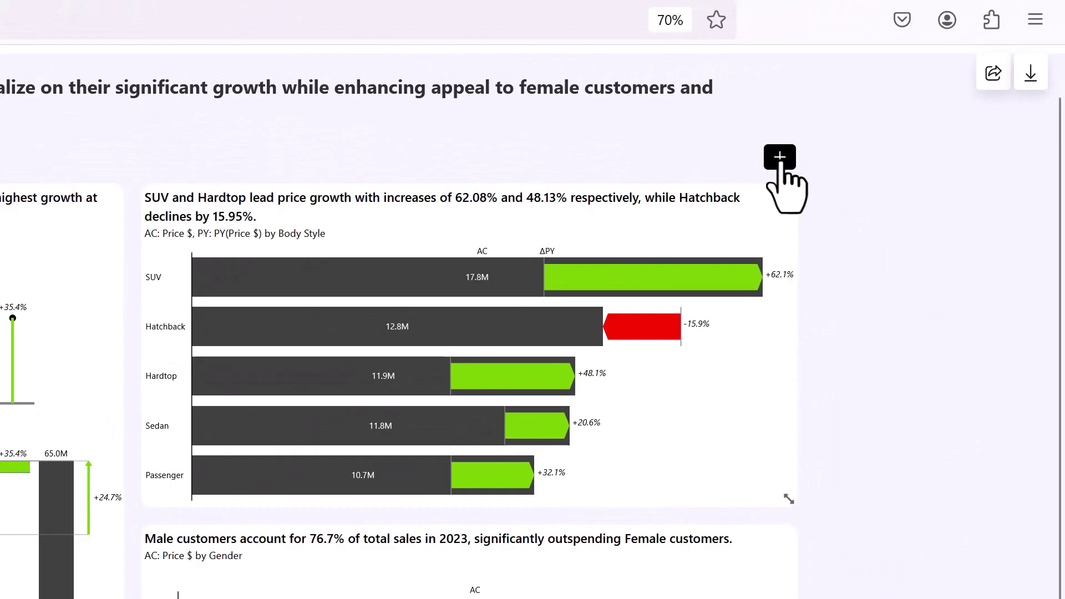
Add a new chart to the dashboard using the description "Chart of Total revenue by Company"
click(780, 158)
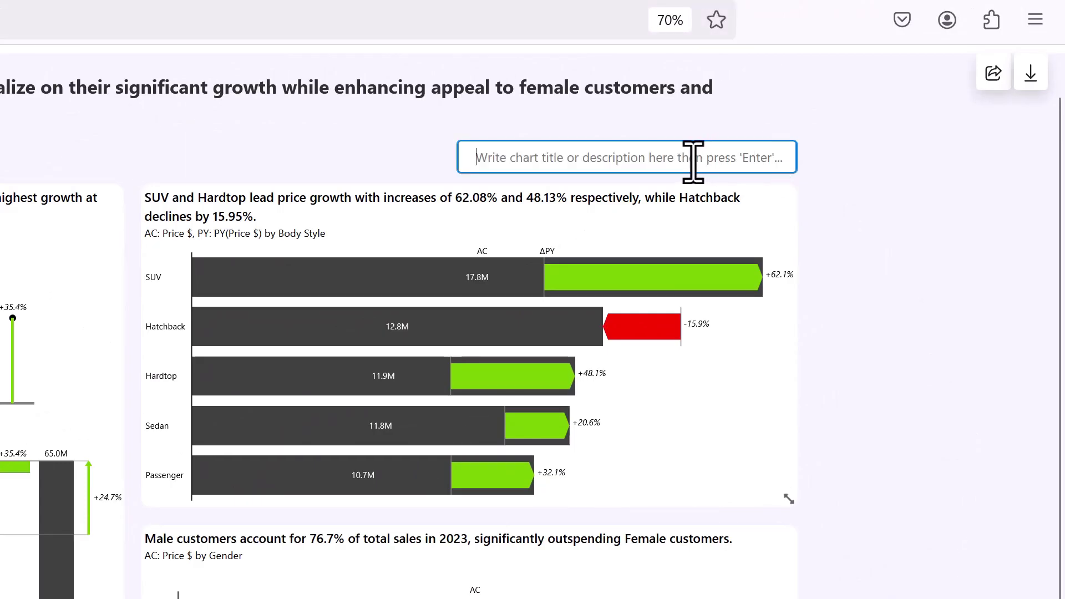
text(Chart of Total revenue by Company)
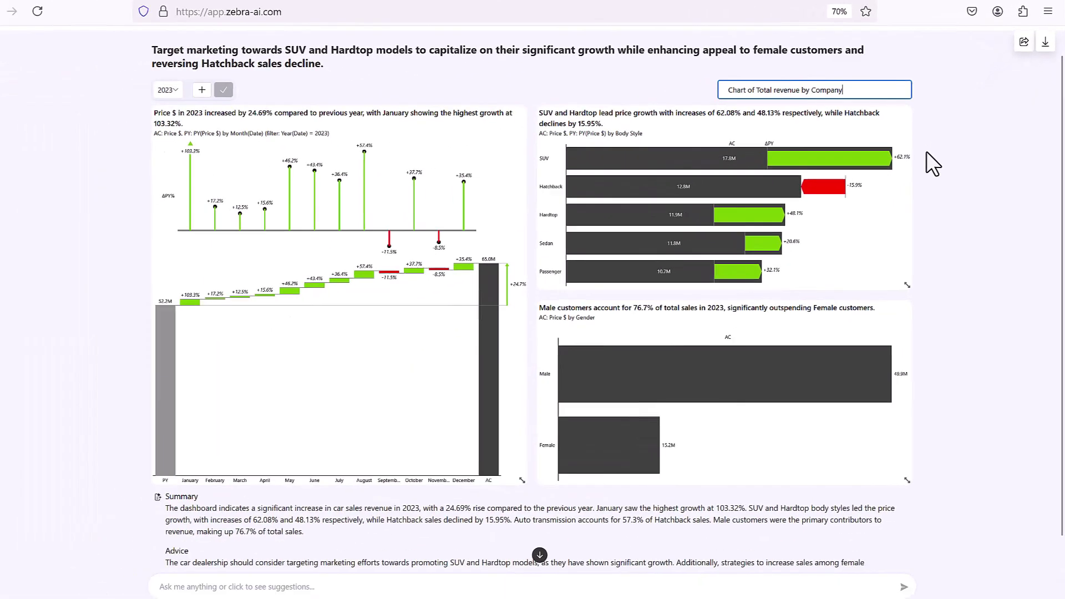
key(Return)
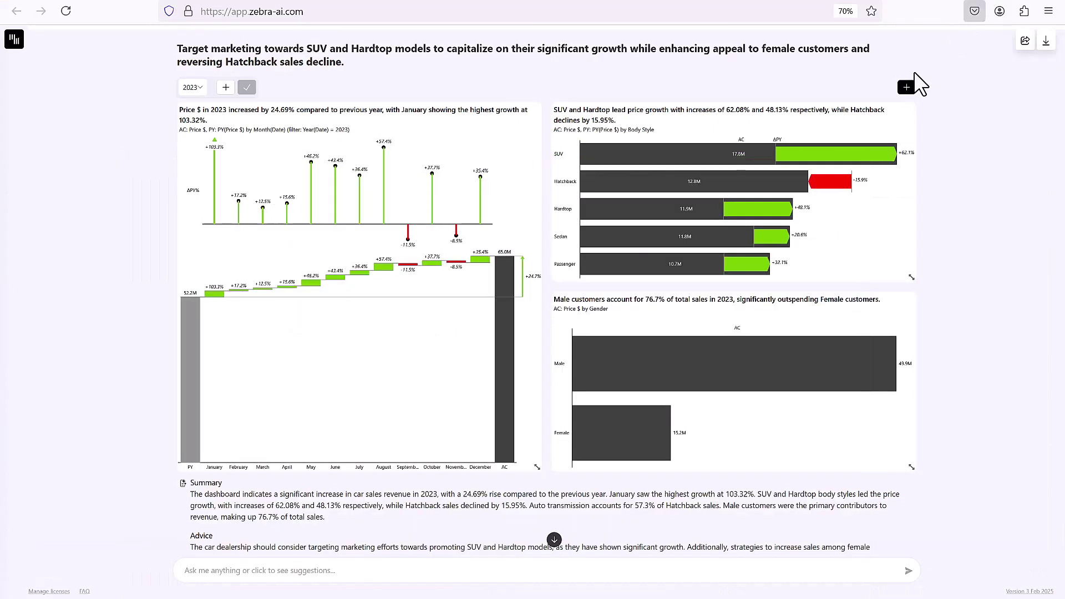
click(907, 88)
text(Chart of Total revenue by Company)
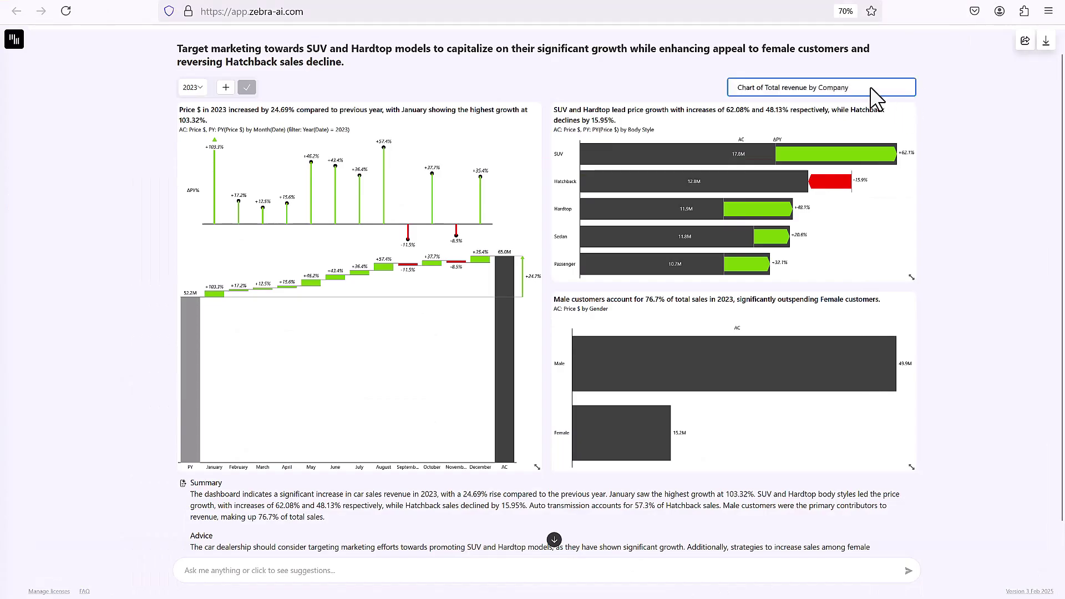
key(Return)
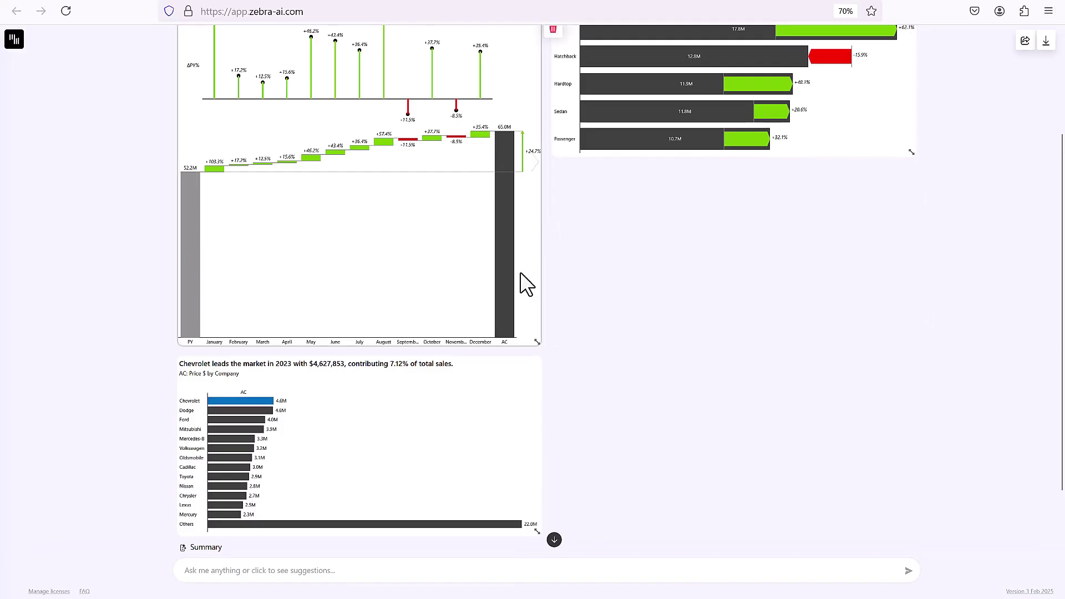
Move the Price $ by Company chart into the empty space below the Body Style chart
drag(445, 397, 819, 271)
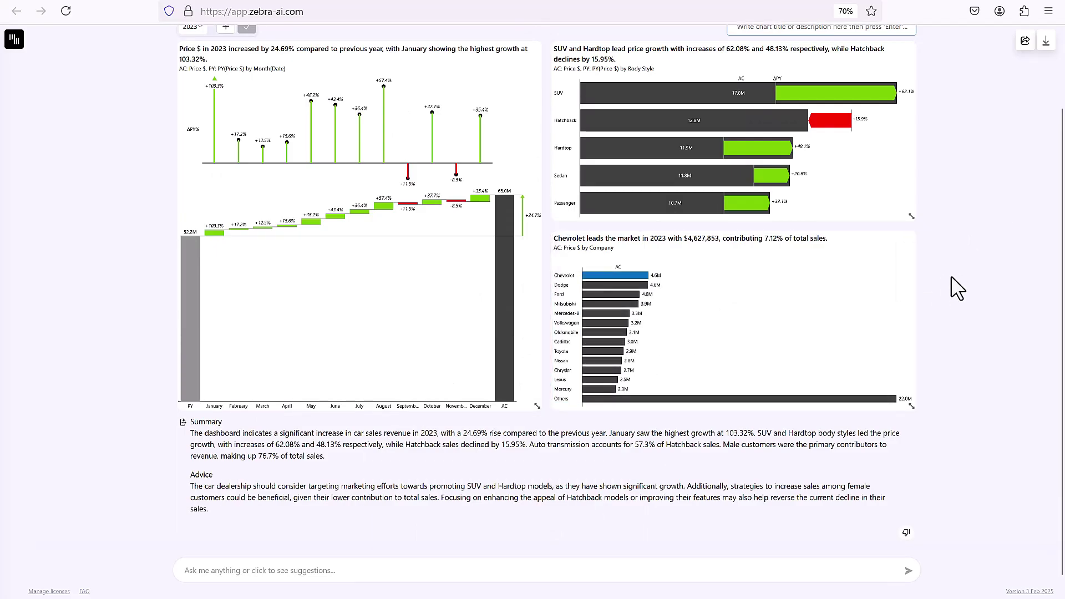
scroll(961, 287, up, 2)
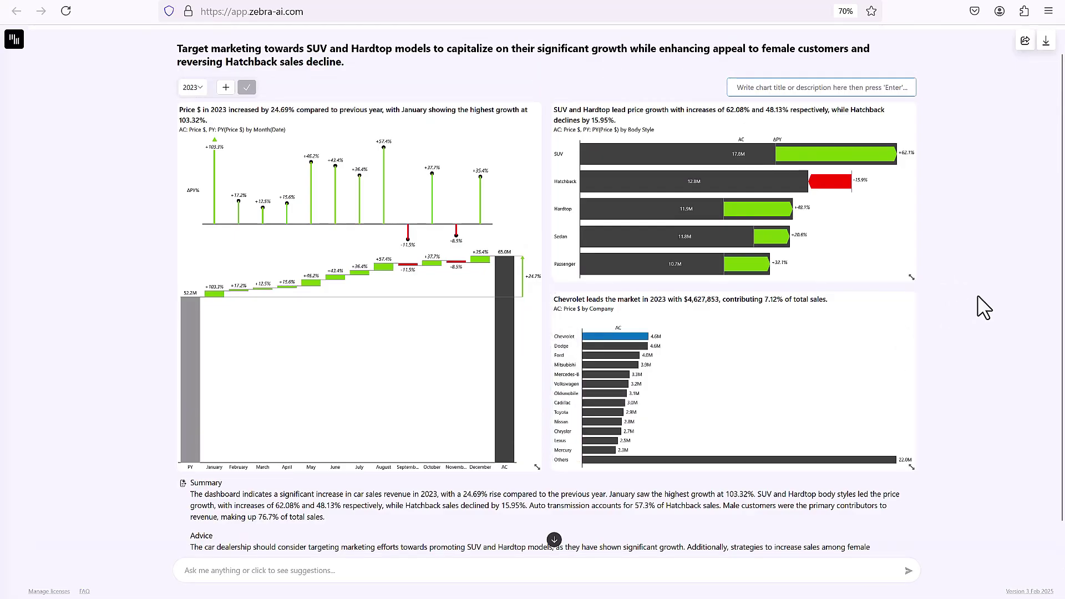
Read the dashboard's summary and advice and look over the Body Style chart
scroll(983, 307, down, 2)
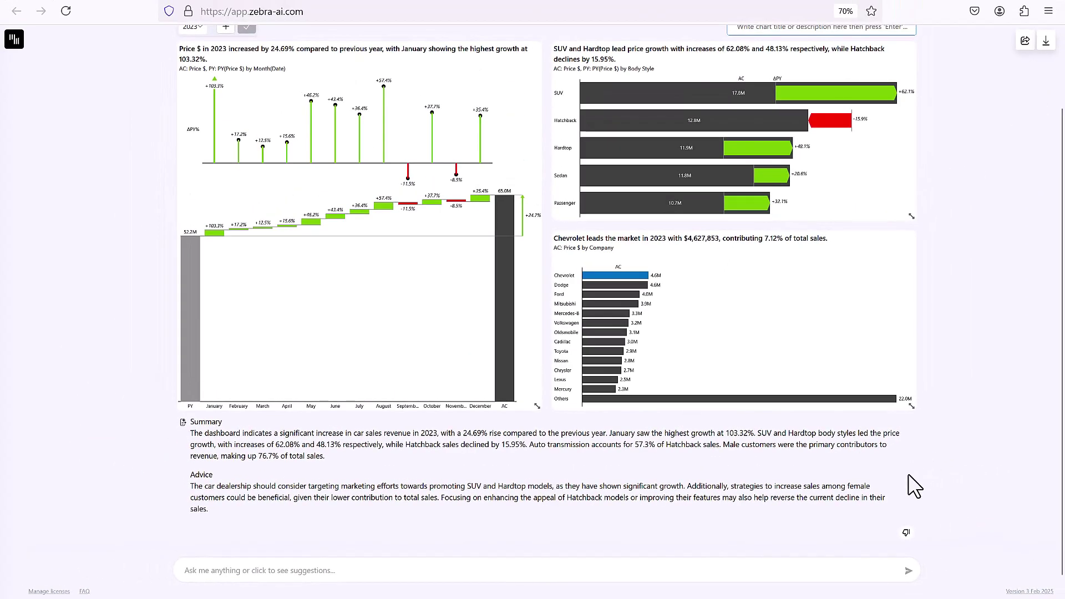
click(780, 103)
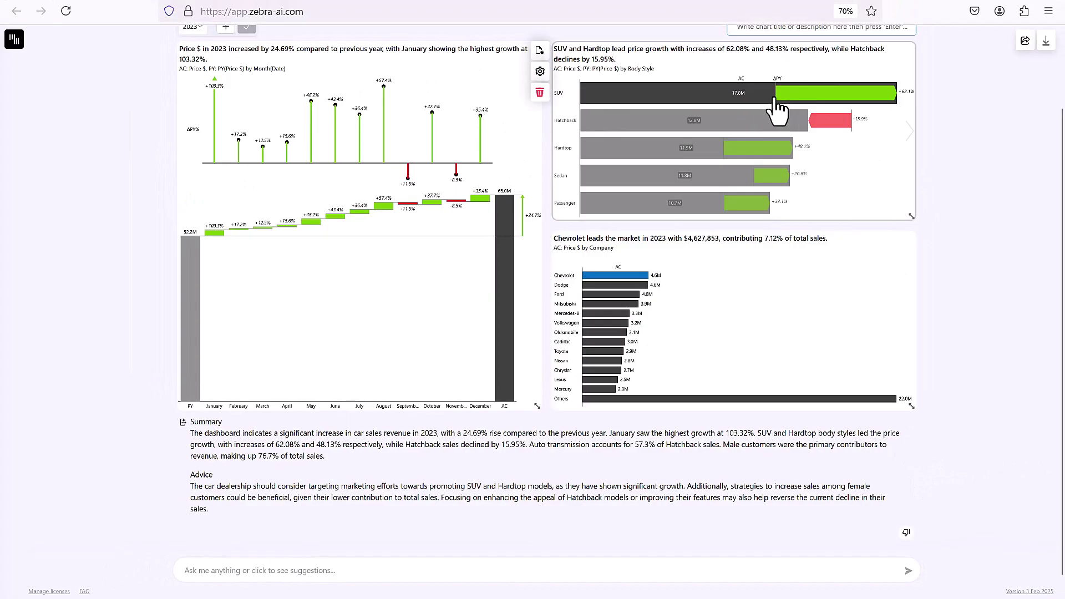
click(749, 145)
click(888, 178)
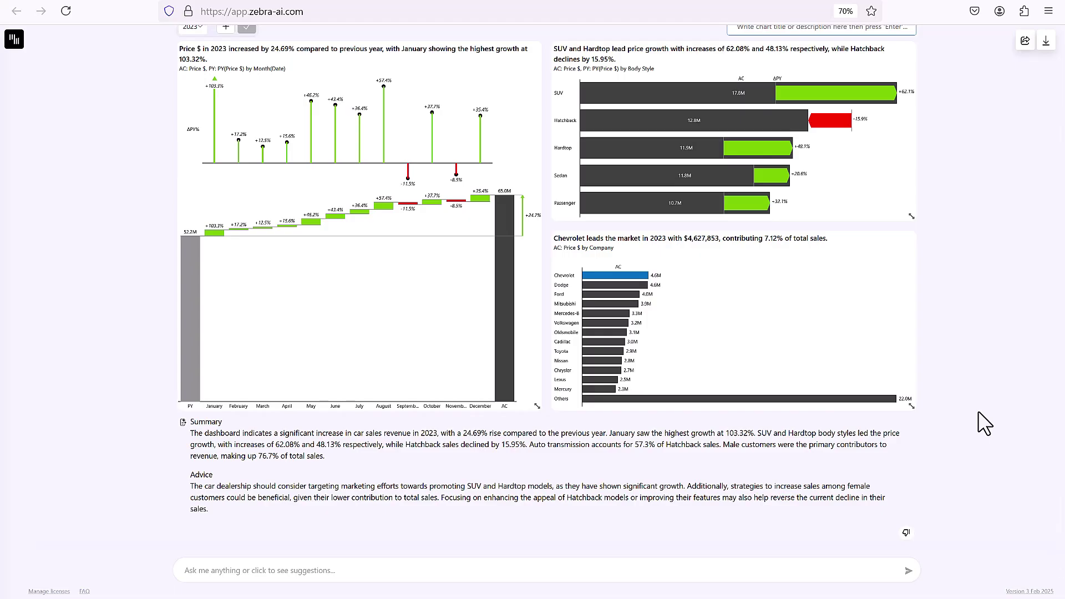
Add a Company filter to the dashboard, apply it with Chevrolet selected, and read the updated summary and advice
scroll(977, 410, up, 3)
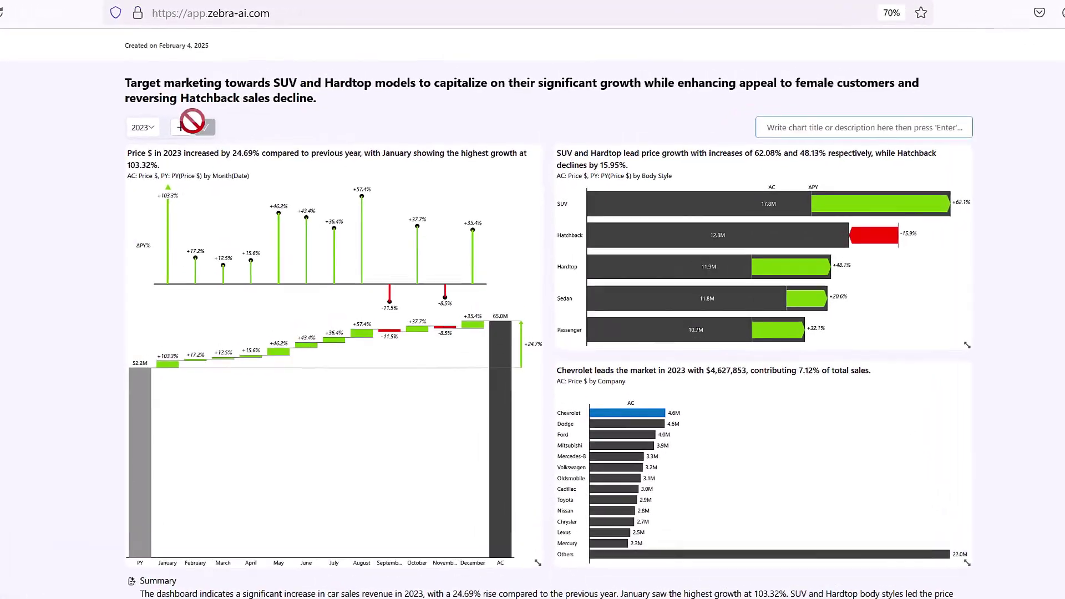
click(180, 128)
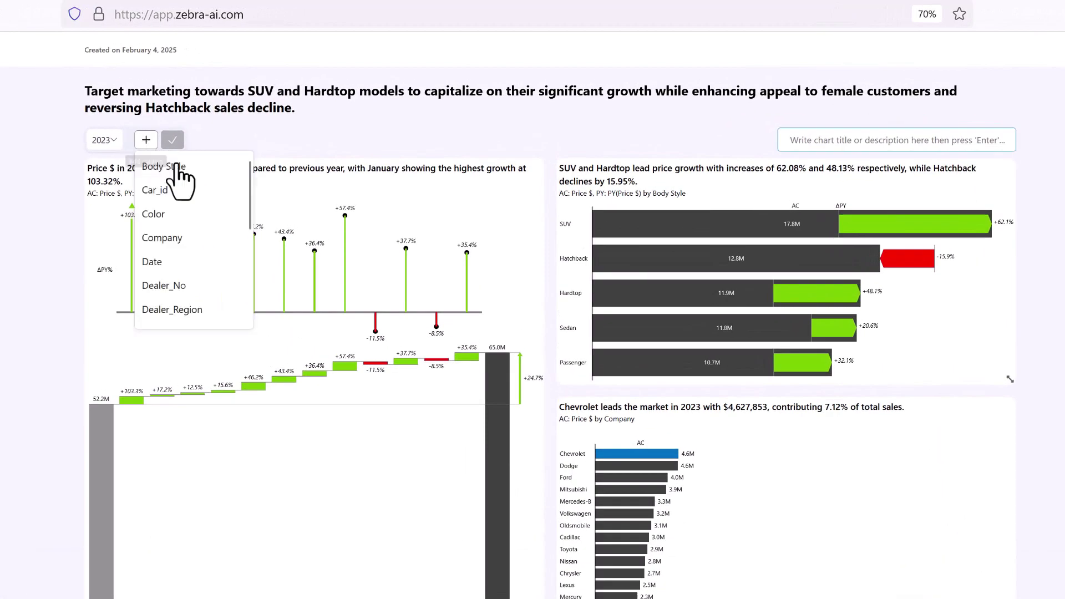
click(197, 244)
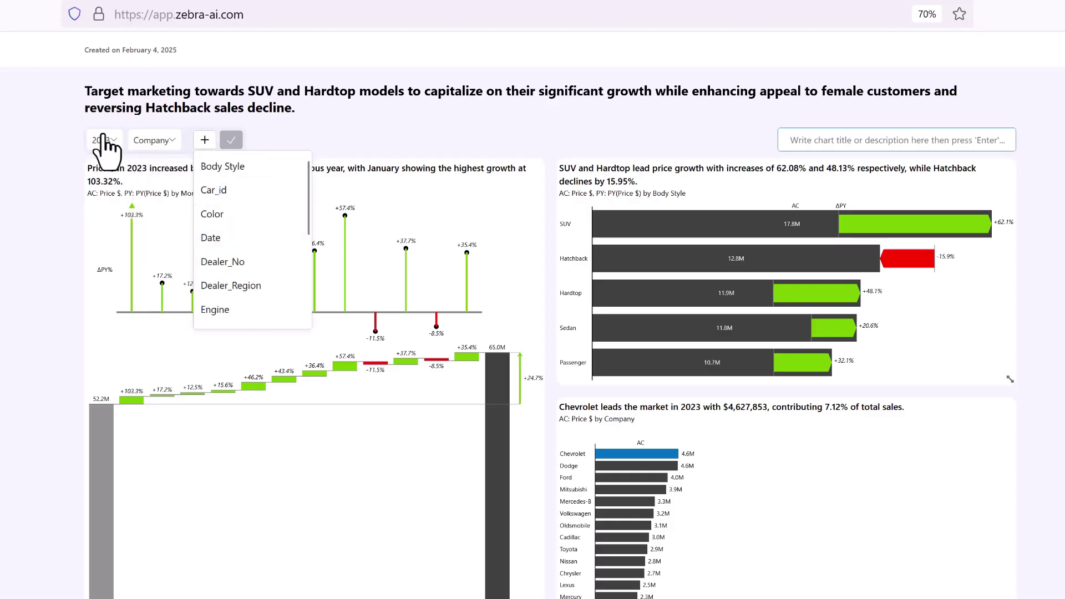
click(167, 141)
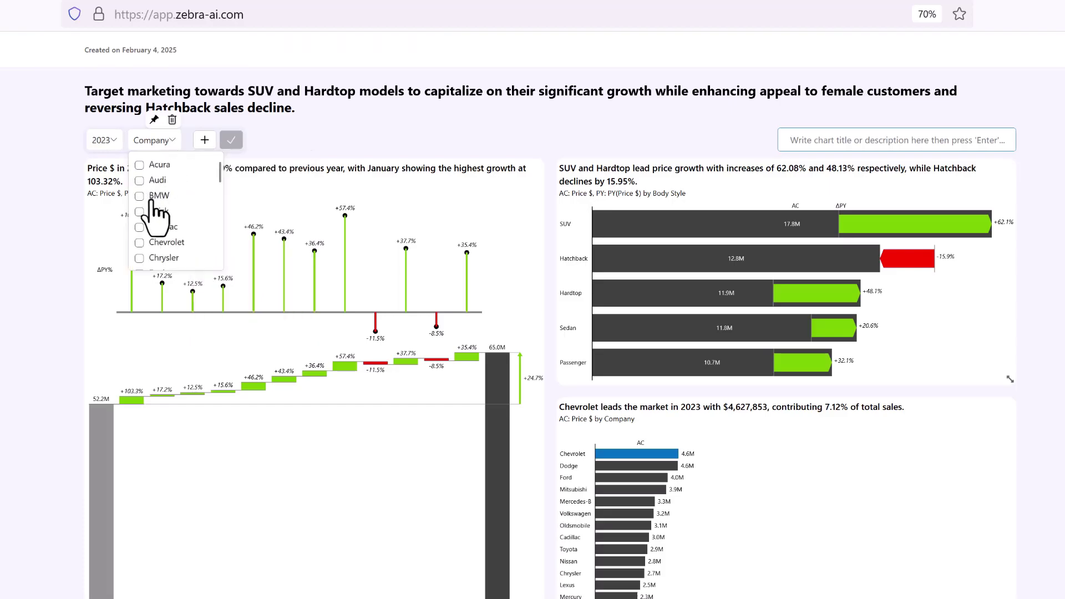
scroll(157, 219, down, 3)
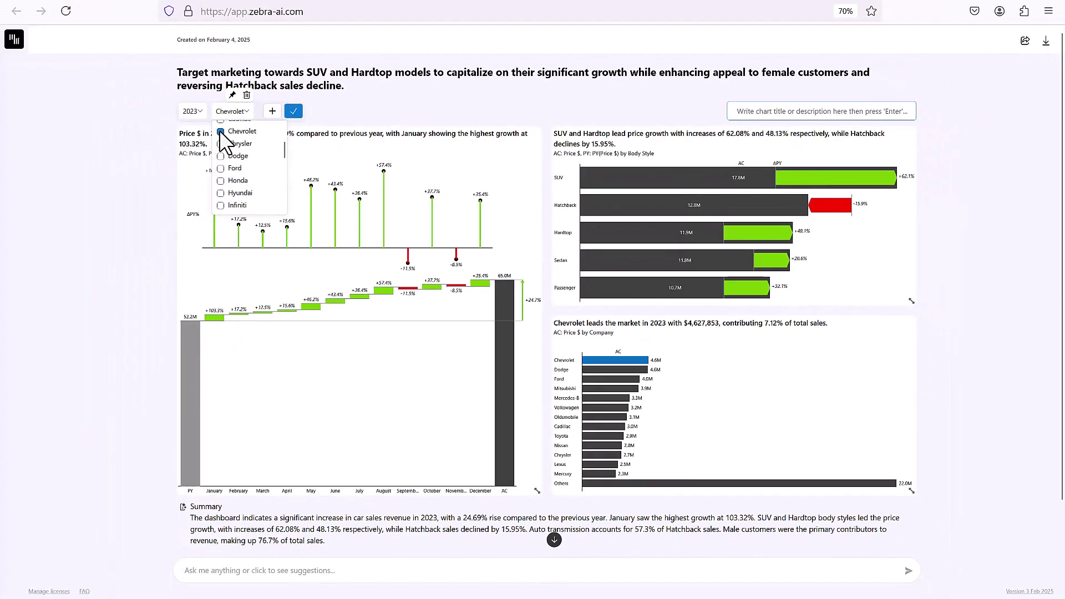
click(294, 111)
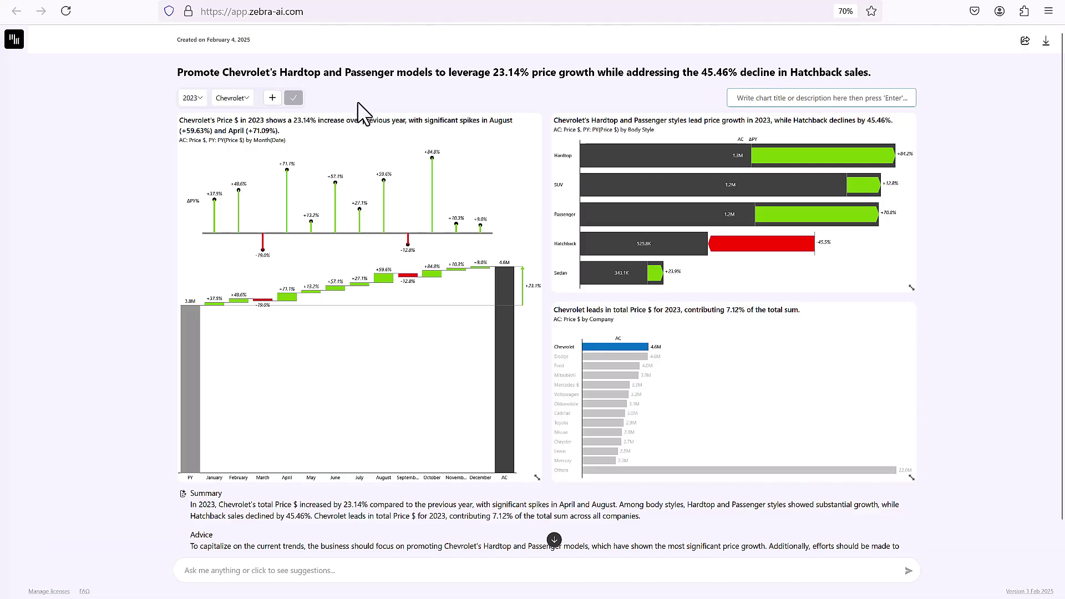
mouse_move(198, 124)
scroll(235, 555, down, 2)
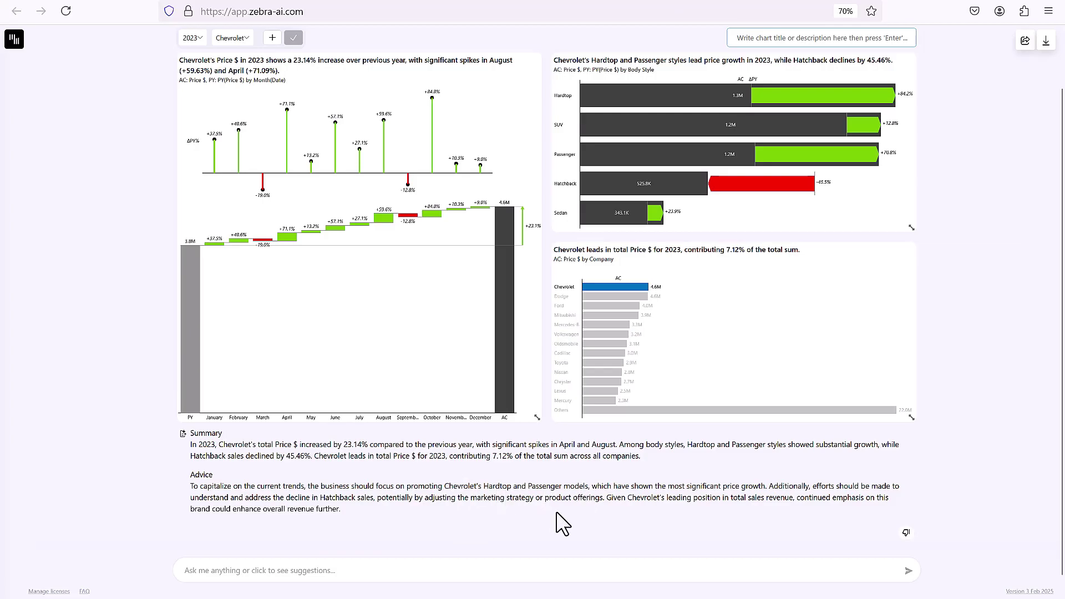
scroll(560, 523, up, 2)
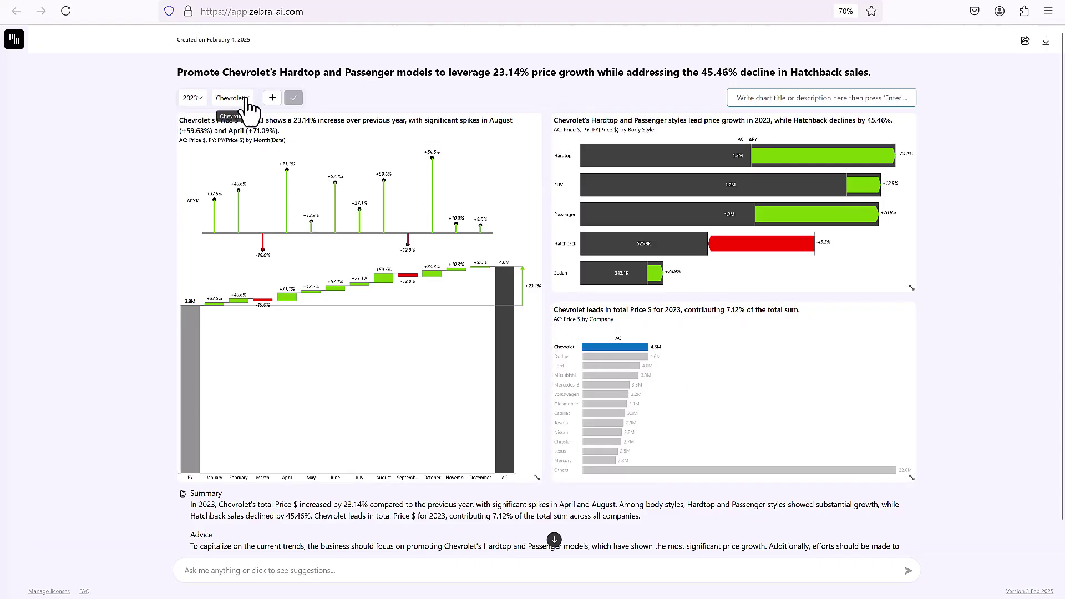
Delete the Company filter and apply the change to regenerate the dashboard's insights
click(249, 102)
click(247, 82)
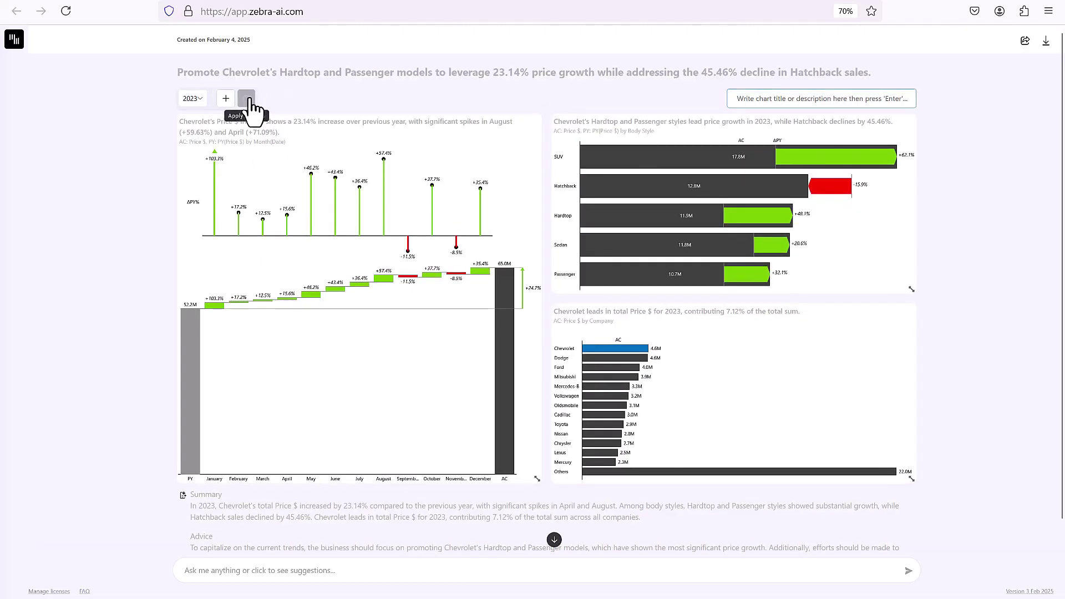
click(247, 98)
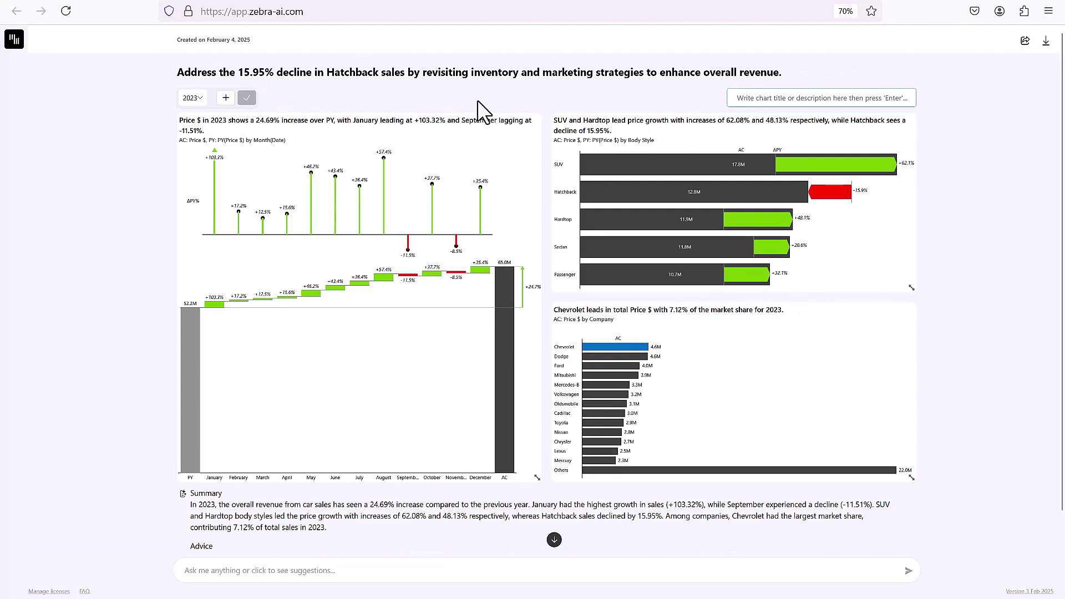
Try filtering the dashboard to SUV directly from the Body Style chart, and delete that filter
click(630, 182)
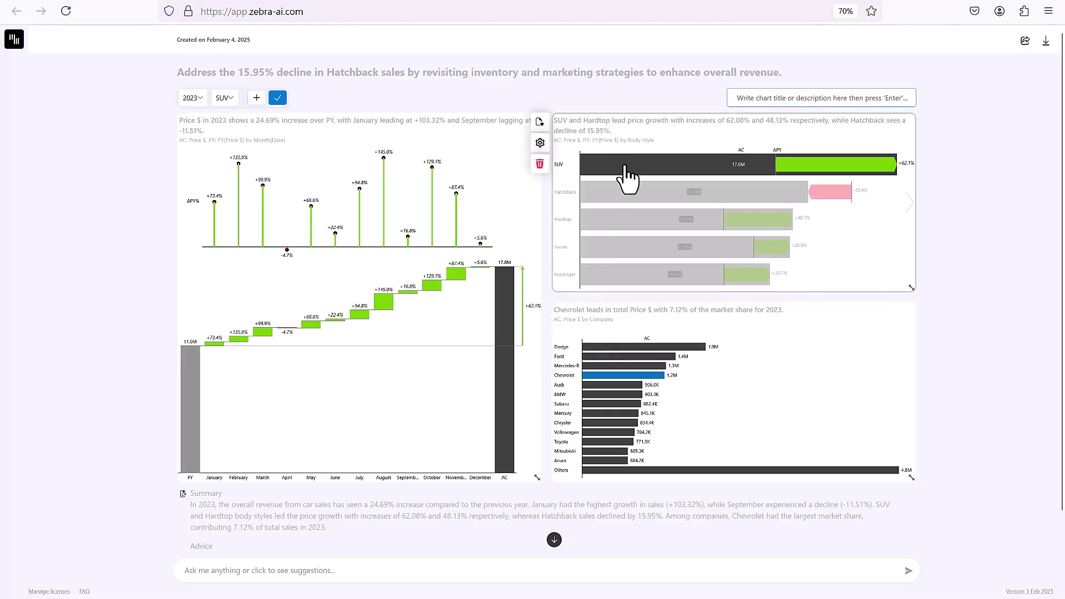
click(227, 98)
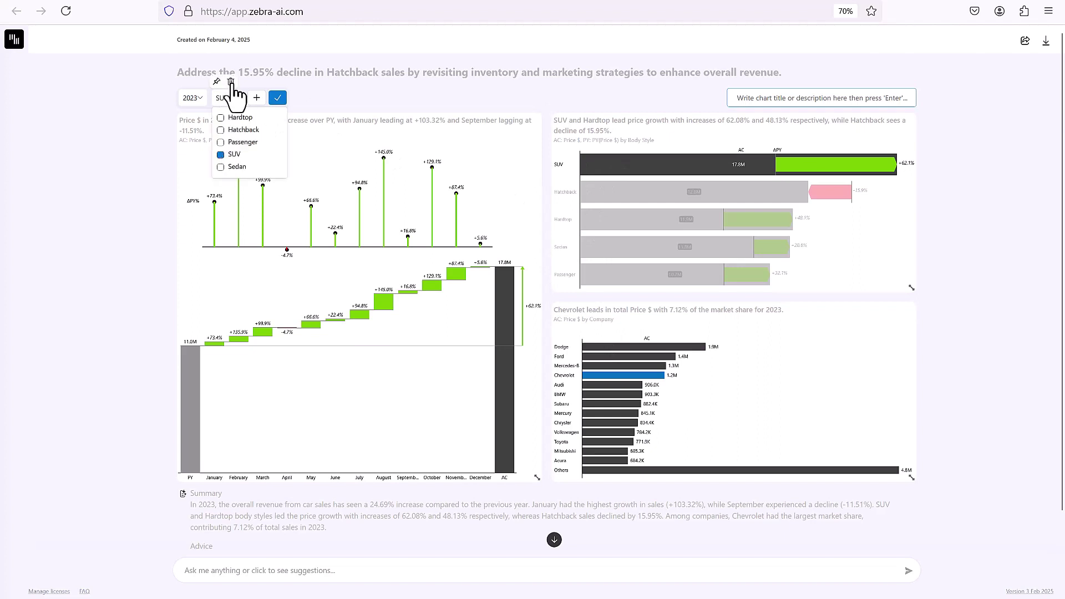
click(230, 82)
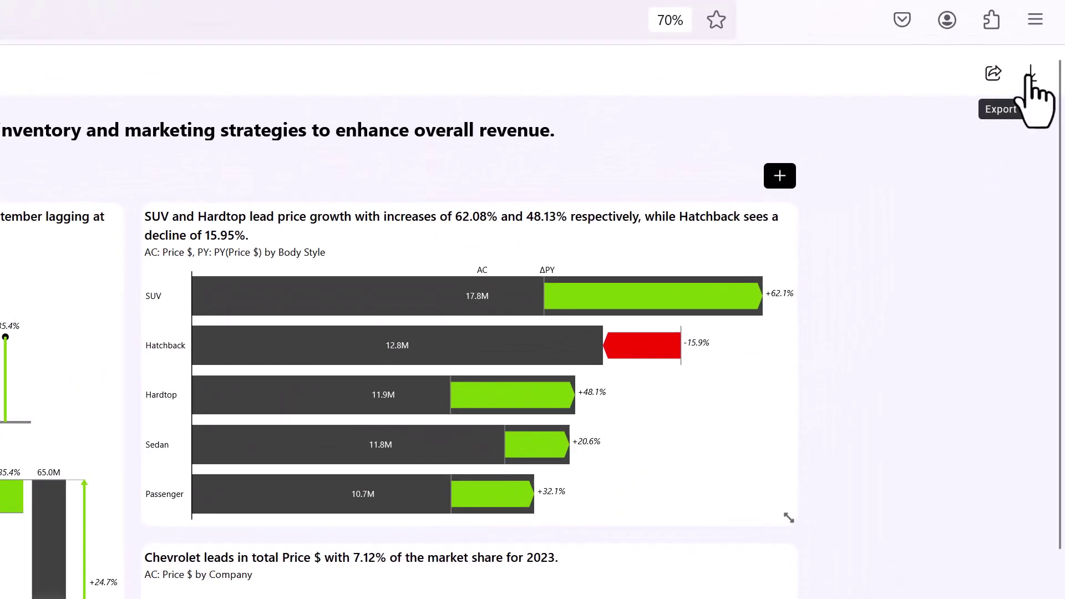
Export the dashboard to Excel and open the downloaded workbook with editing enabled
click(1030, 76)
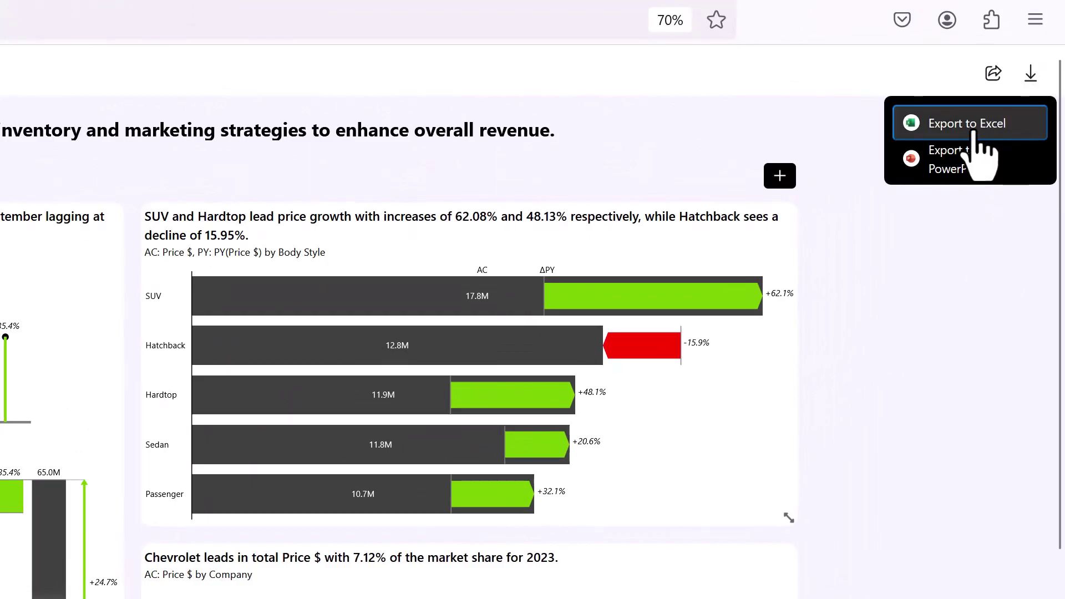
click(974, 134)
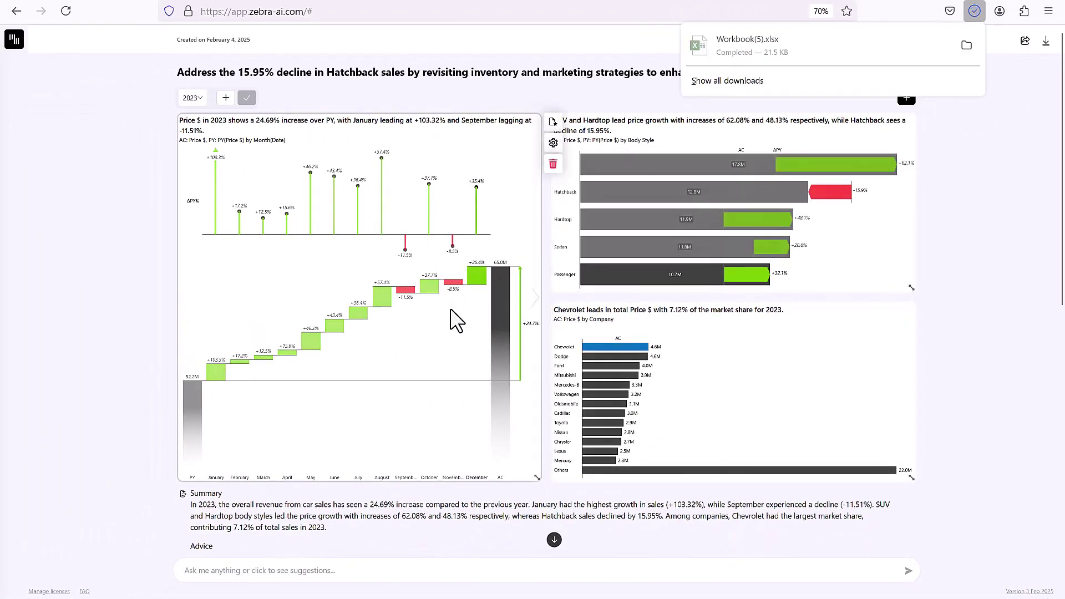
click(792, 48)
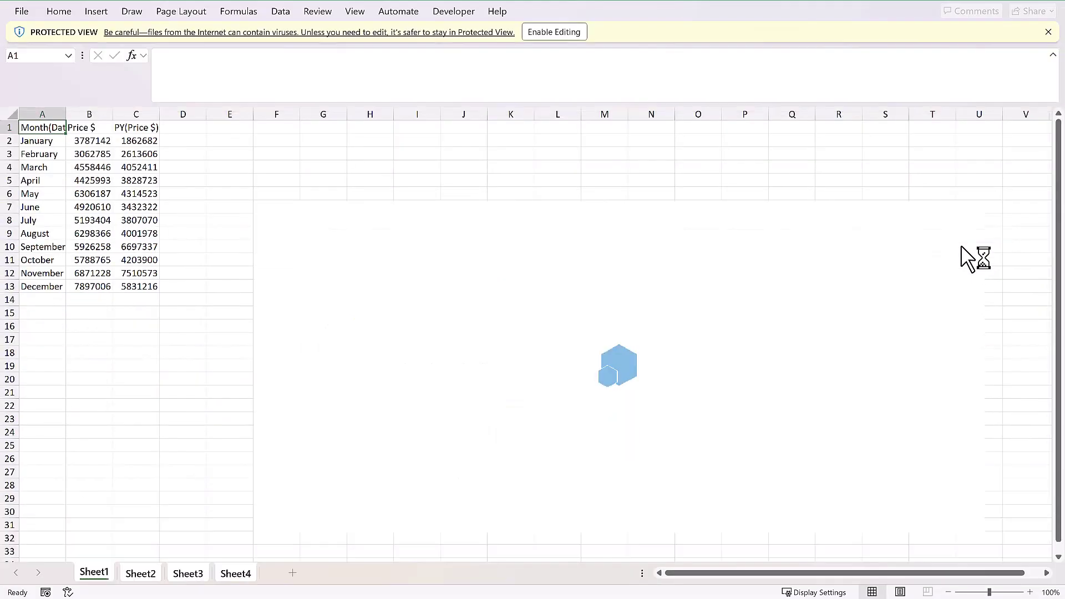
click(558, 31)
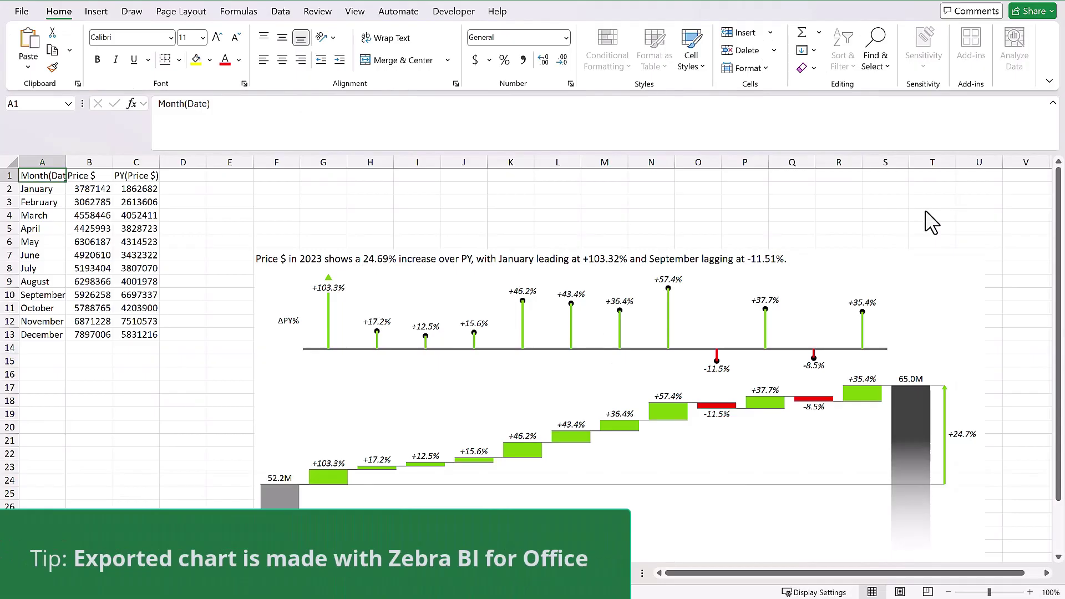
Remove the value axis break from the exported monthly Price $ chart and set its style to Power BI
scroll(864, 207, down, 1)
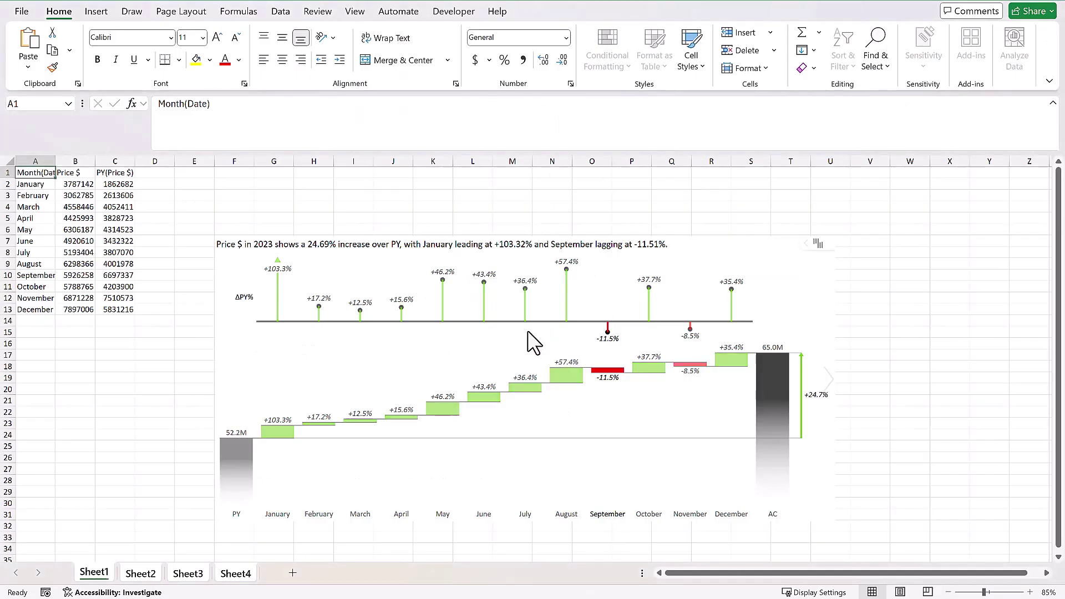
click(870, 400)
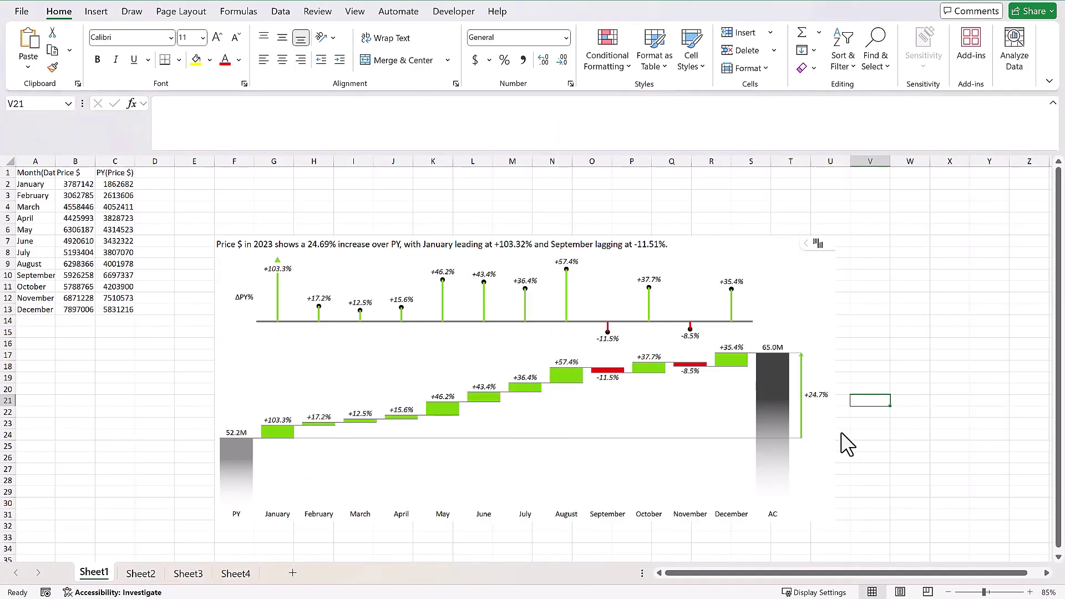
click(770, 418)
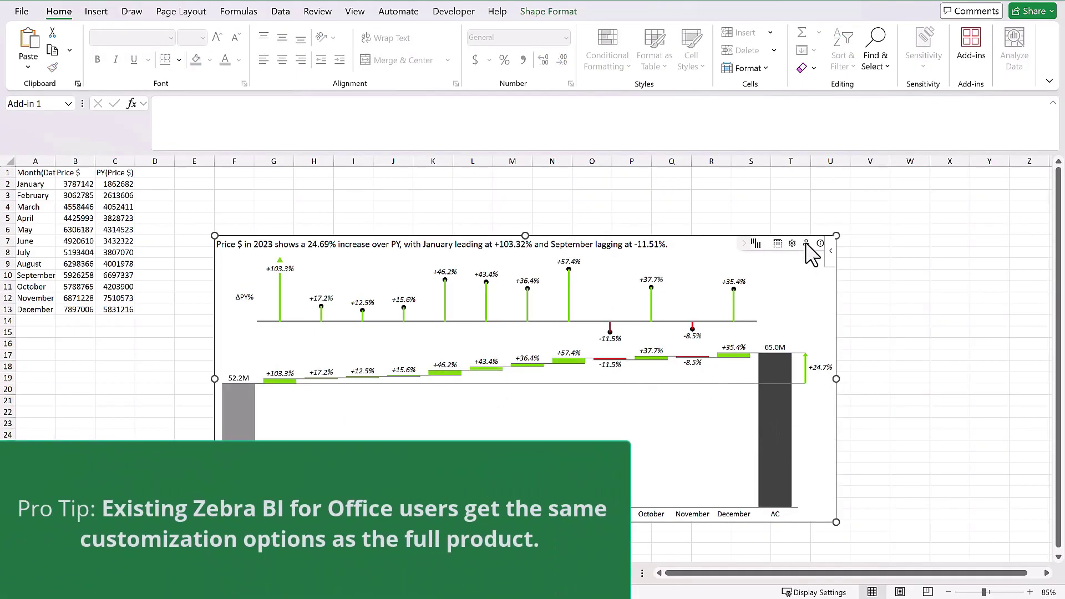
click(793, 244)
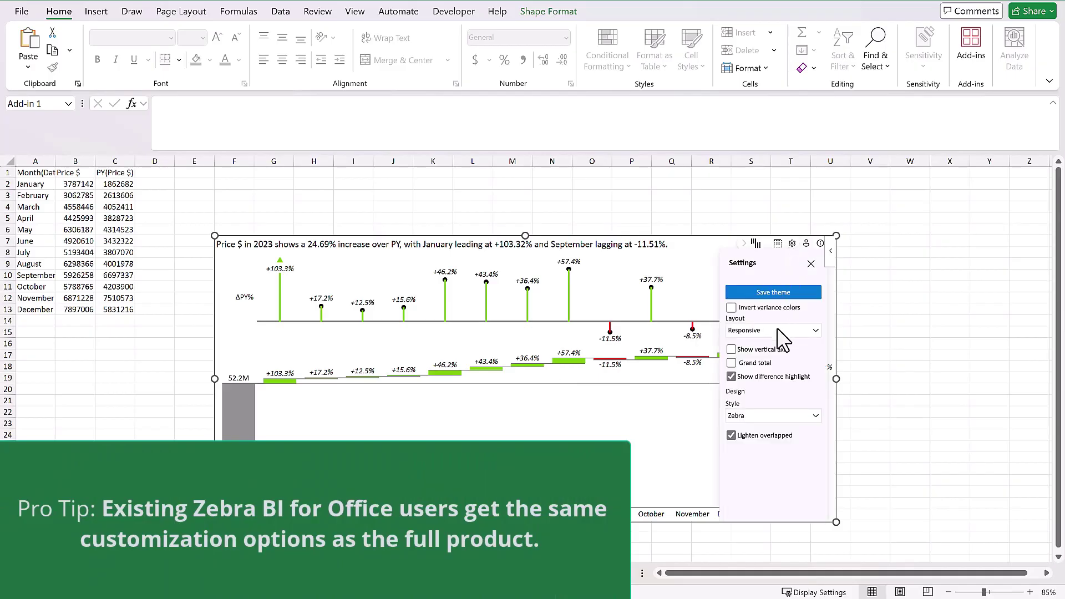
click(747, 415)
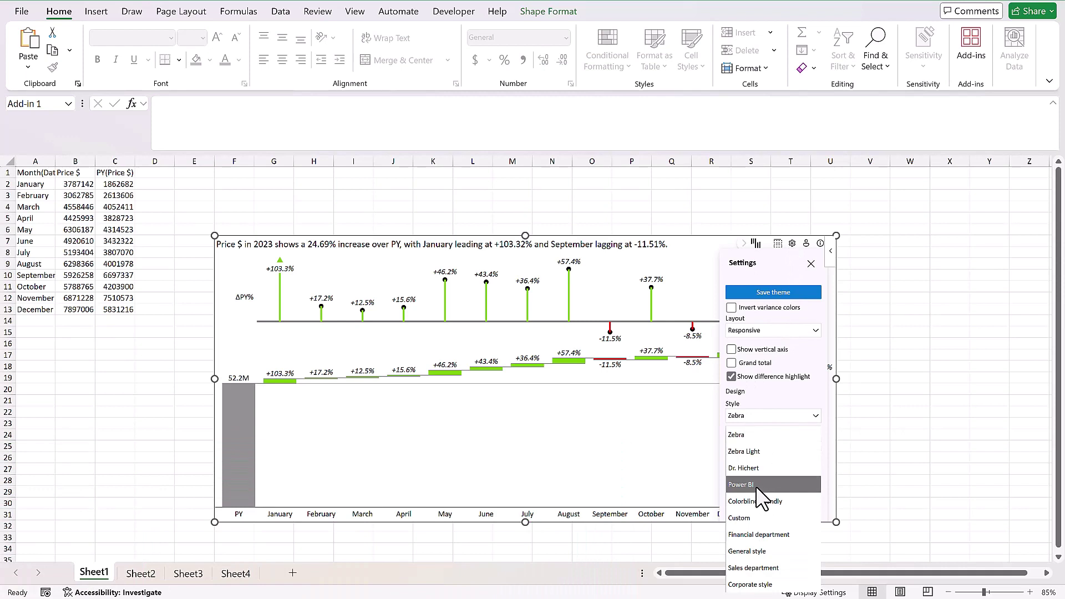
click(756, 485)
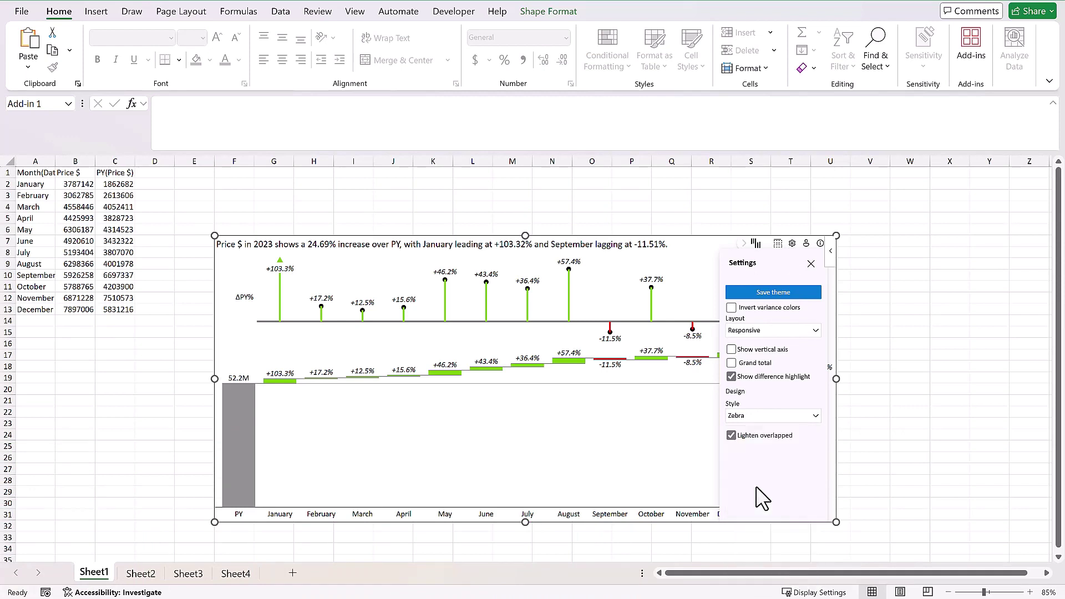
click(891, 345)
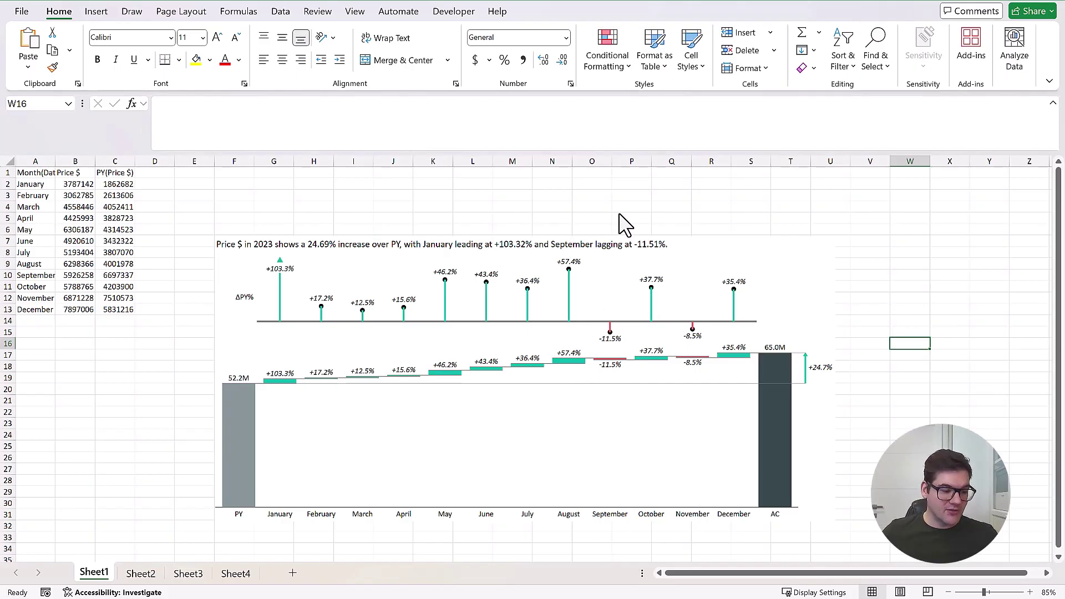
Switch the waterfall's monthly variance labels from percentages to absolute values
click(695, 195)
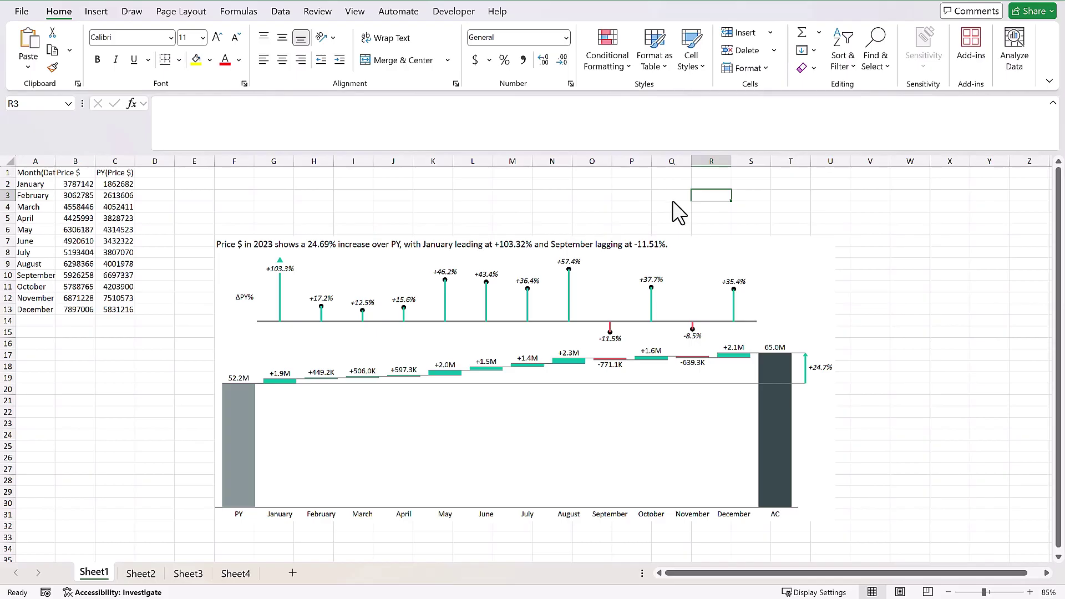
click(555, 357)
click(584, 350)
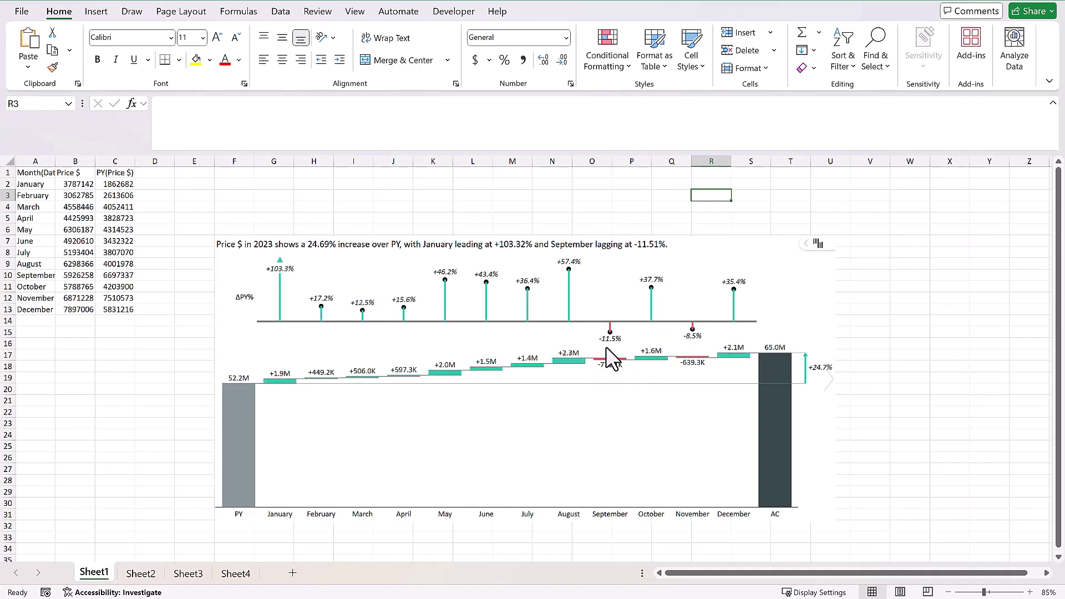
Change the September Price $ value in cell B10 to 7126258
click(71, 275)
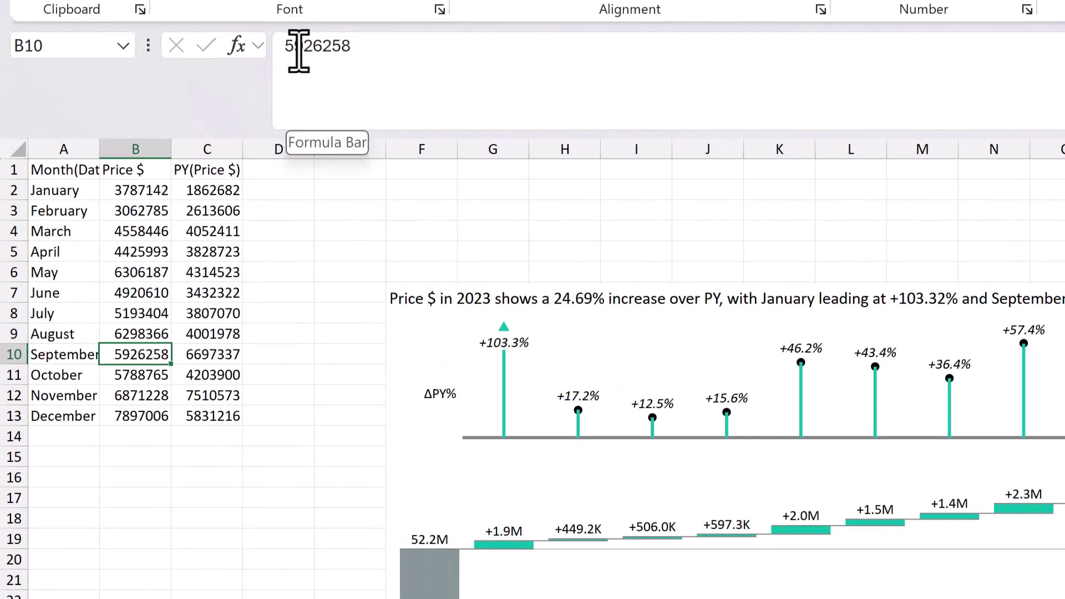
drag(300, 50, 281, 46)
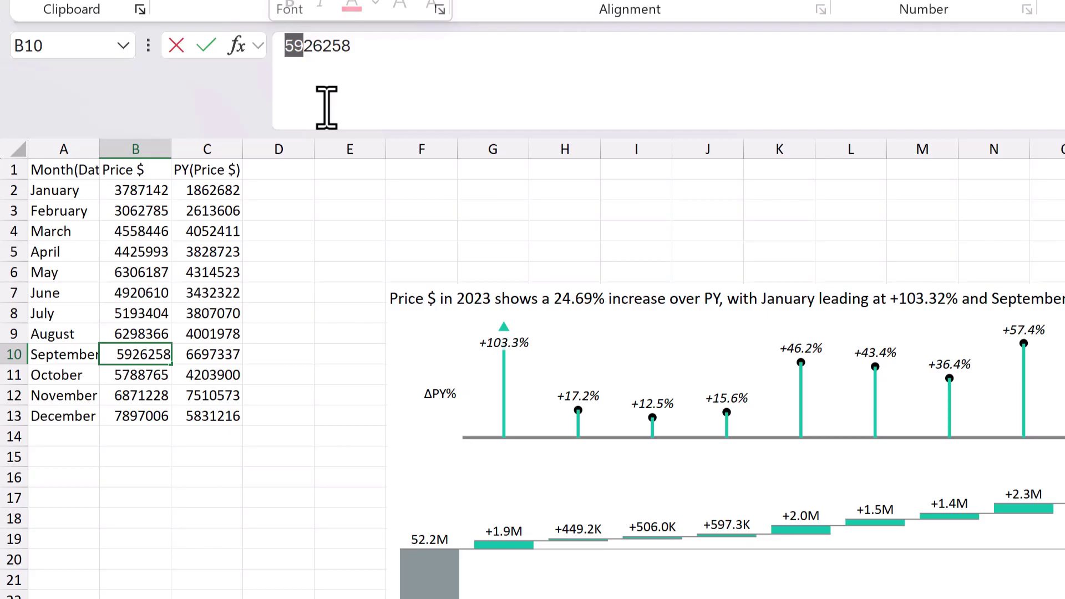
text(71)
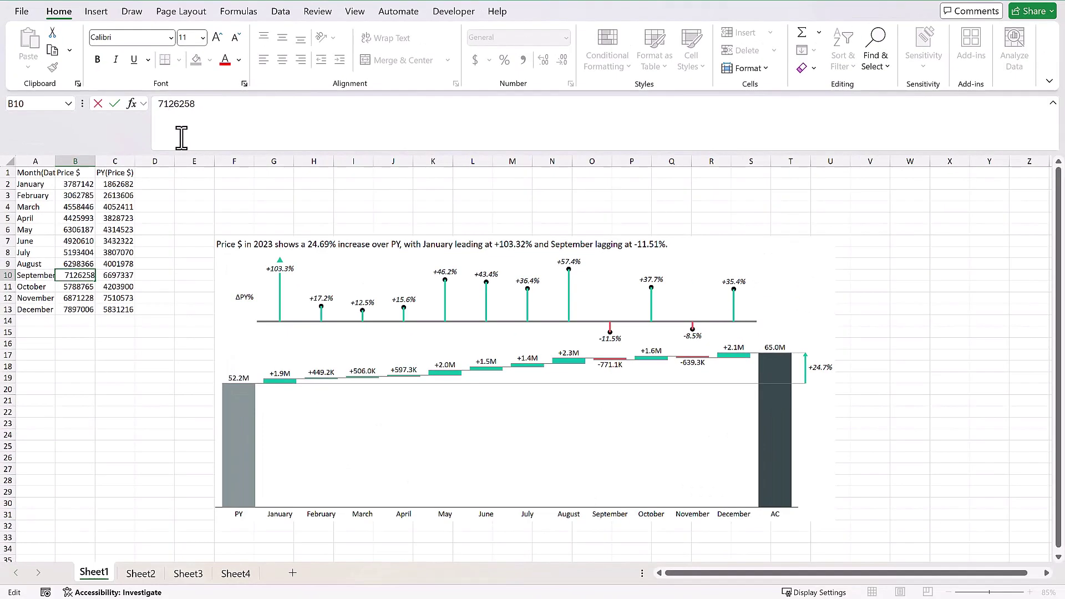
key(Return)
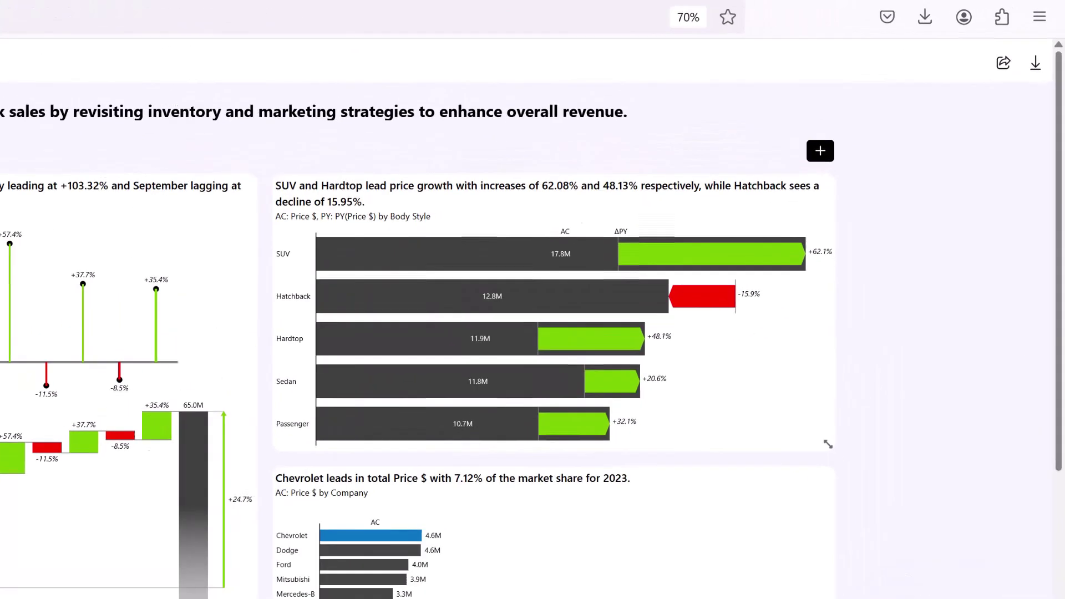
Return to the Zebra AI dashboard, check the available export formats, and close the list
click(1036, 65)
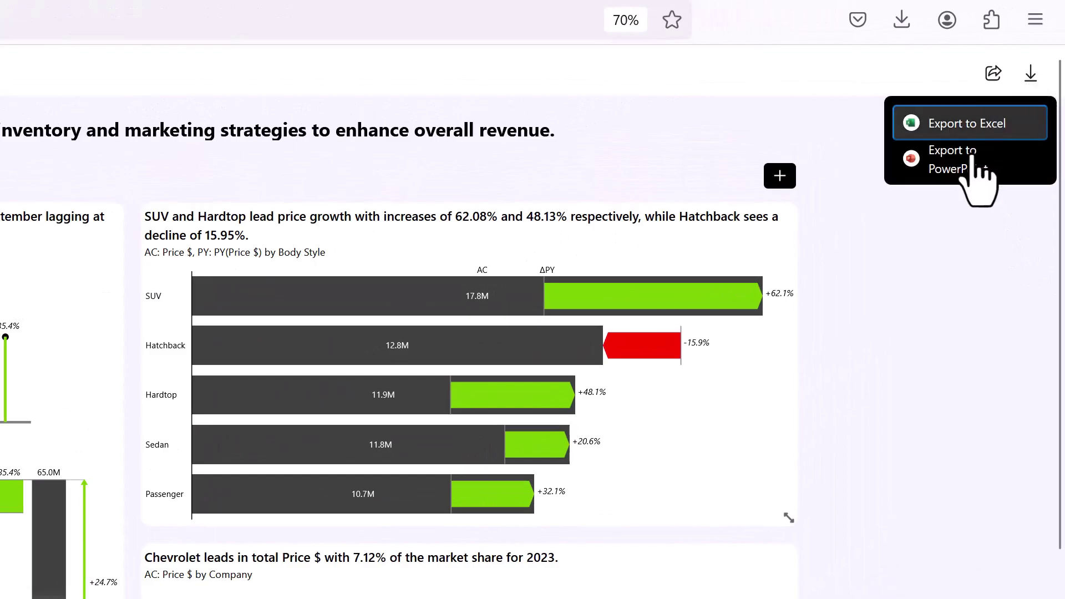
click(982, 247)
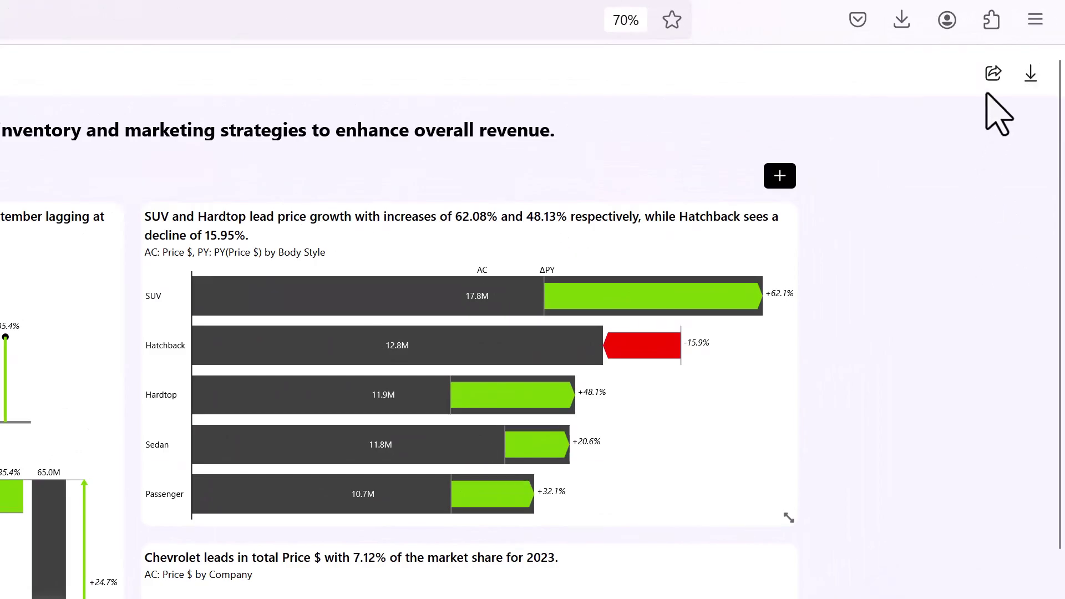
Copy the dashboard story's sharing link and close the sharing dialog
click(993, 72)
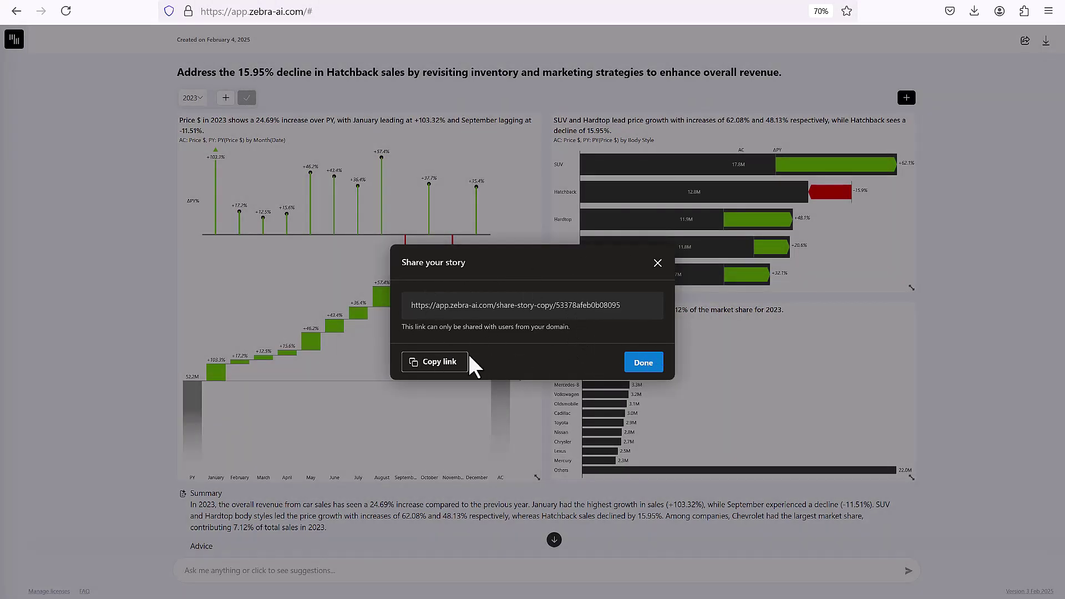
click(449, 368)
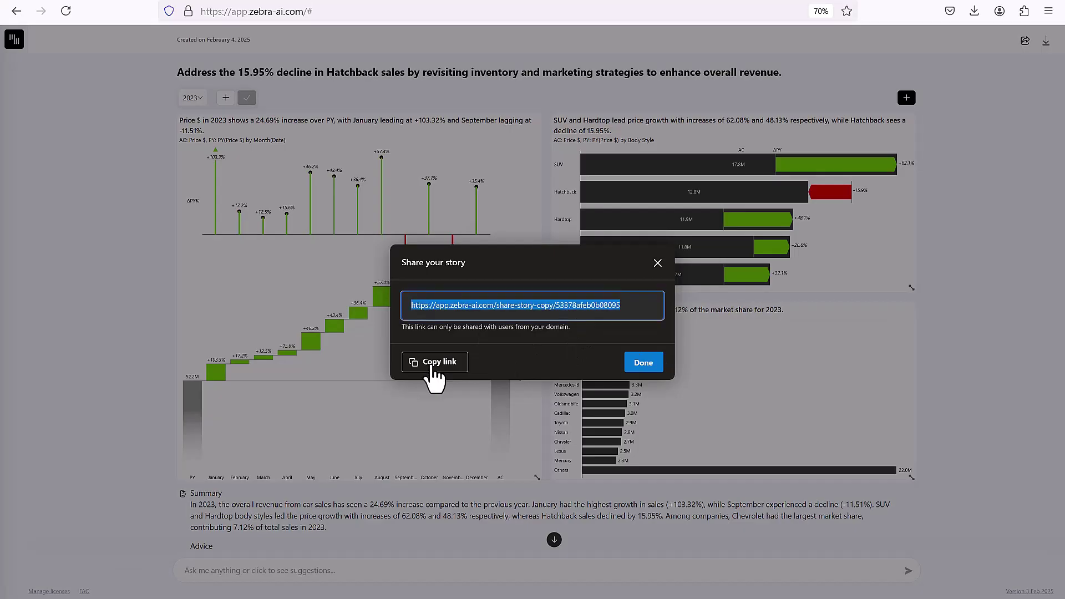
click(642, 365)
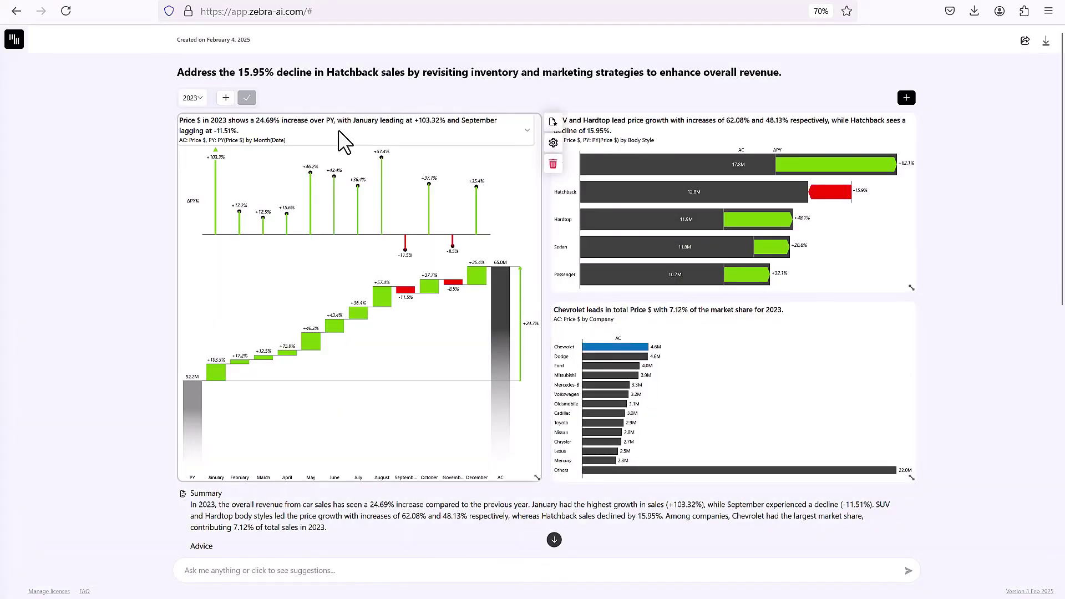
Open the copied story link in a new browser tab
key(ctrl+t)
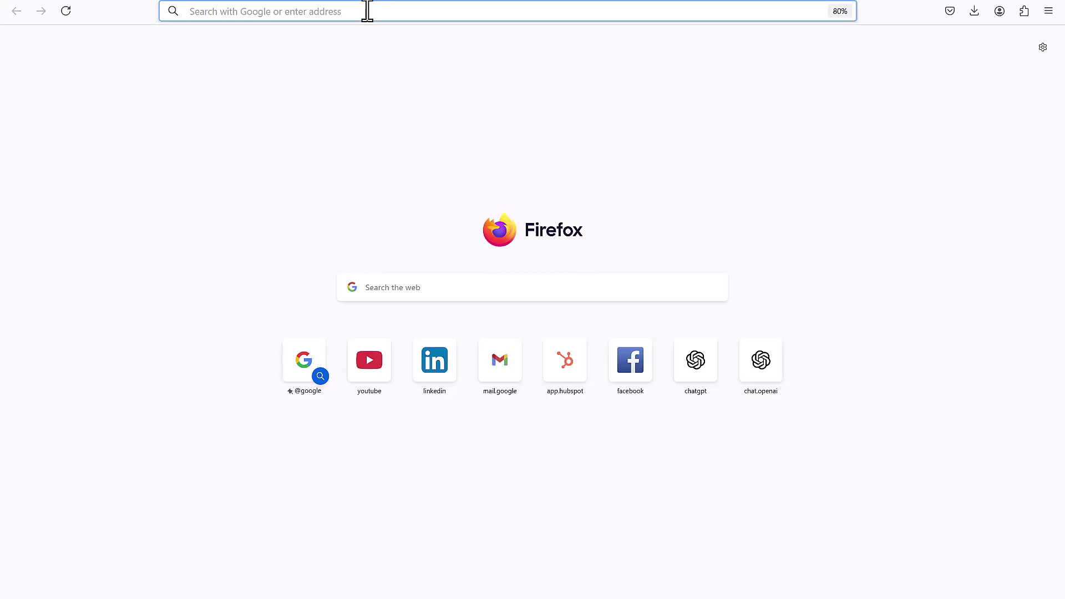
key(ctrl+v)
key(Return)
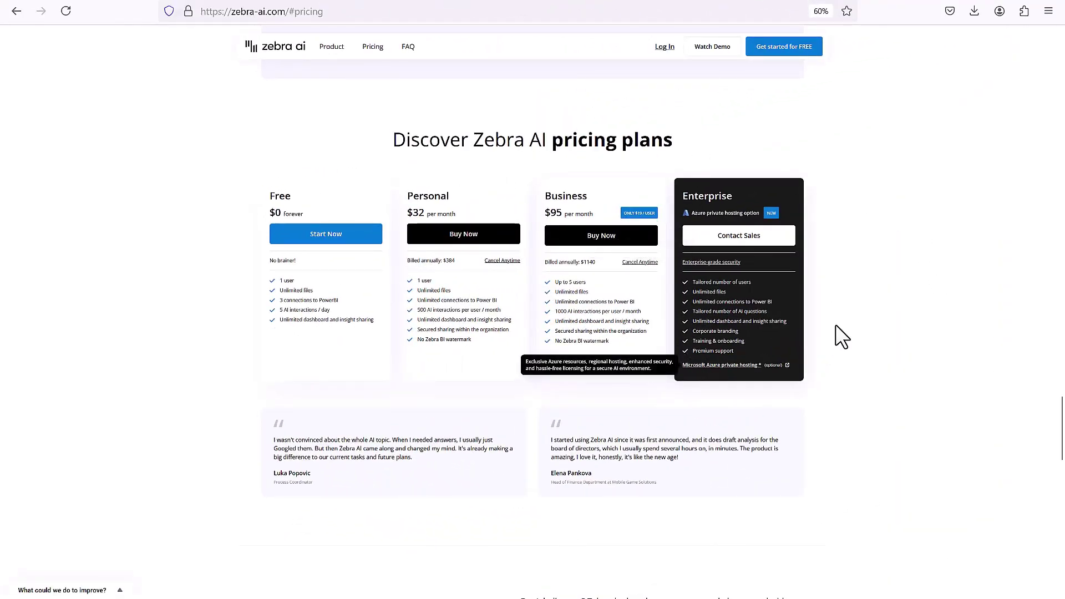
Open the Azure private hosting option's details from the Enterprise plan on the Zebra AI pricing page
click(730, 223)
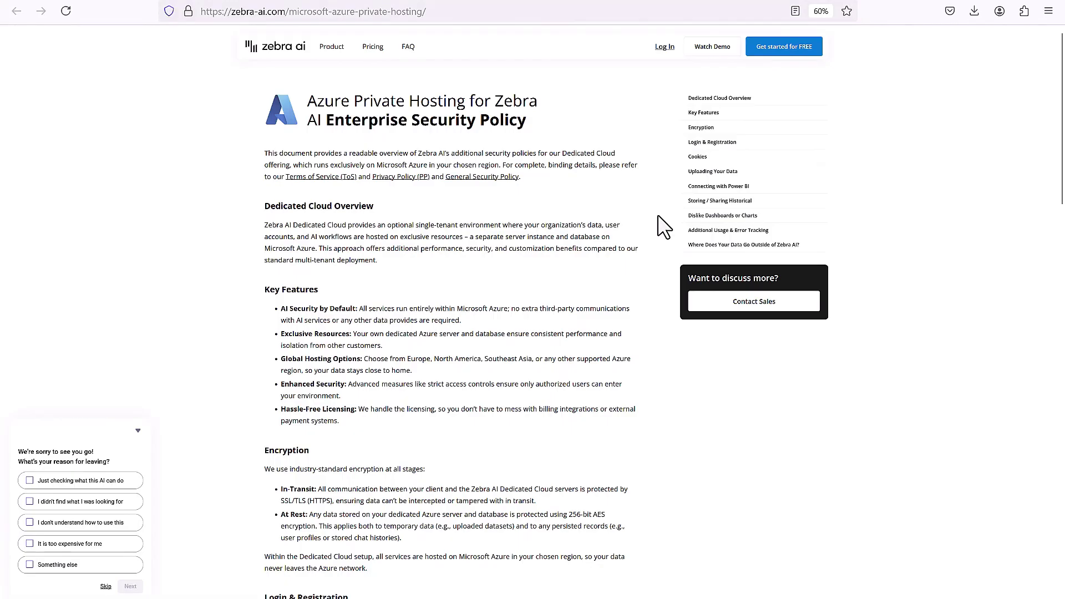